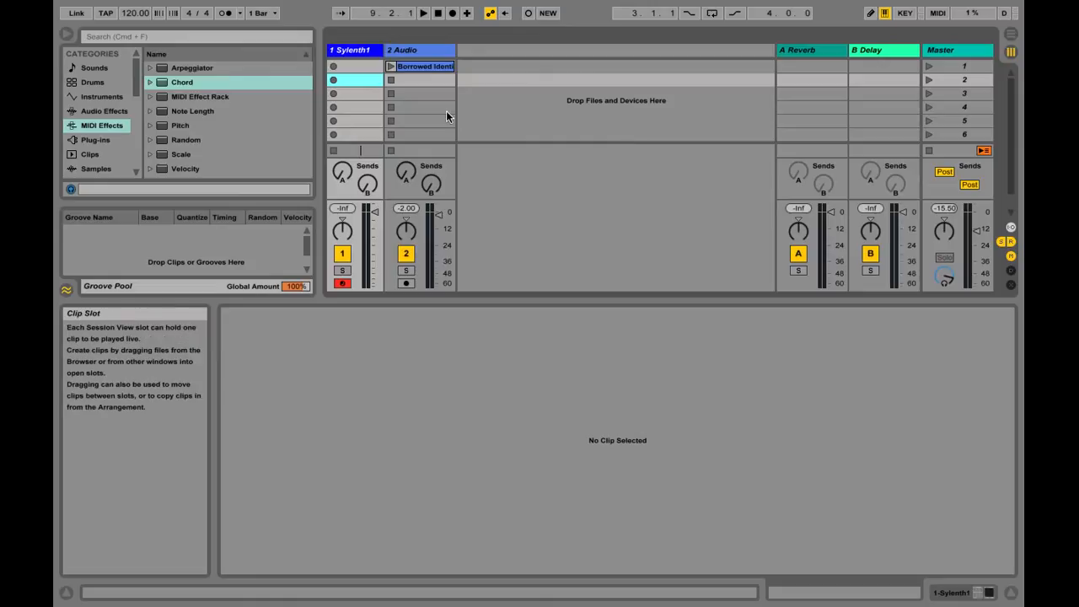
Step: Audition the Borrowed Identity clip on the 2 Audio track, stop it and delete it from its slot
left_click(392, 67)
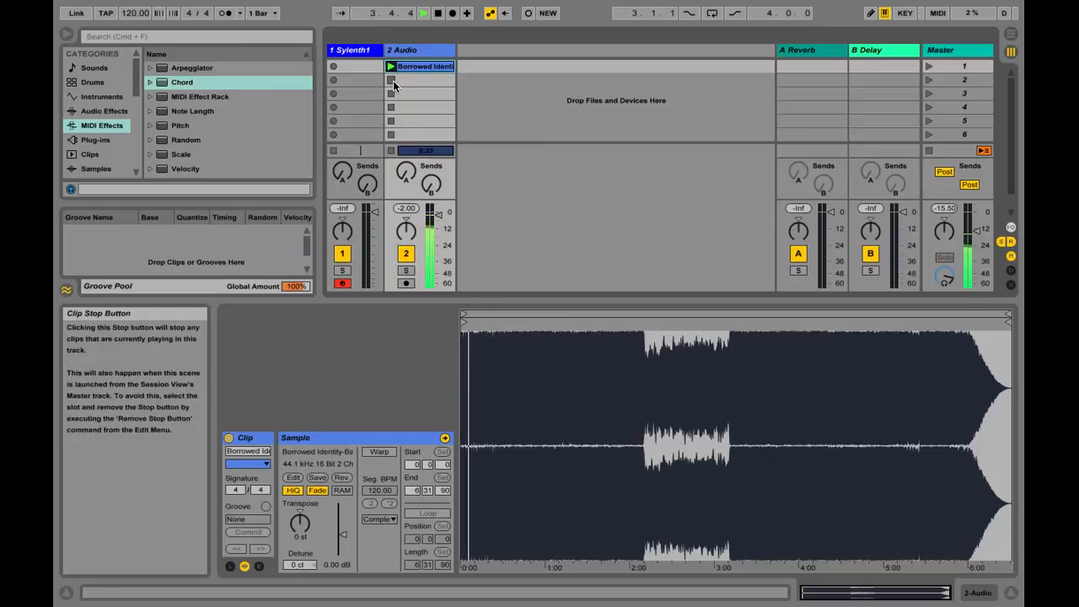
left_click(391, 80)
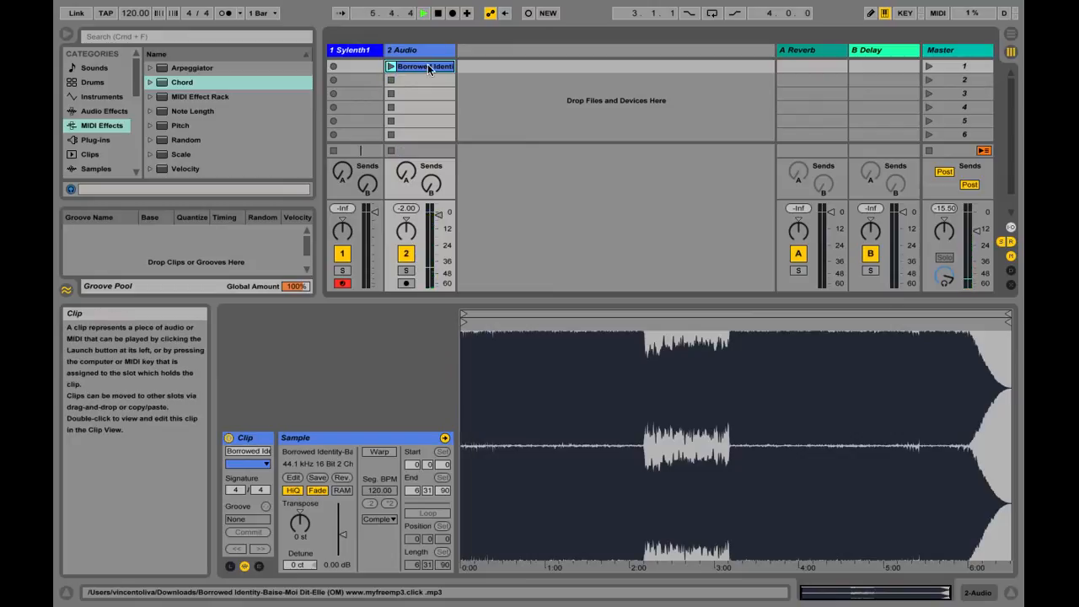
key("Delete")
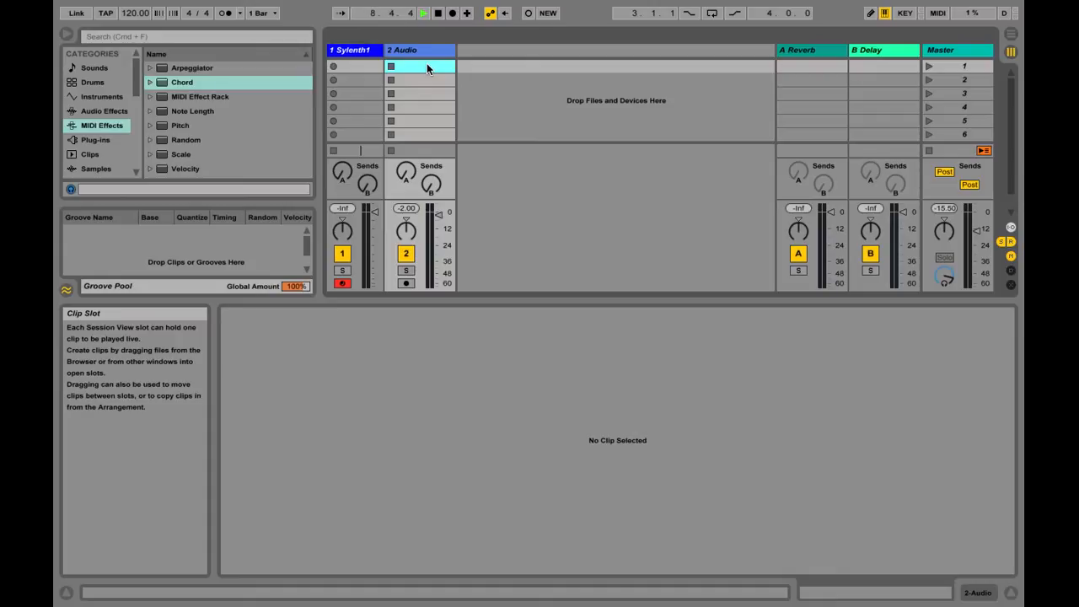
Step: Enlarge the session mixer area and delete the 2 Audio track
left_click_drag(486, 297, 495, 390)
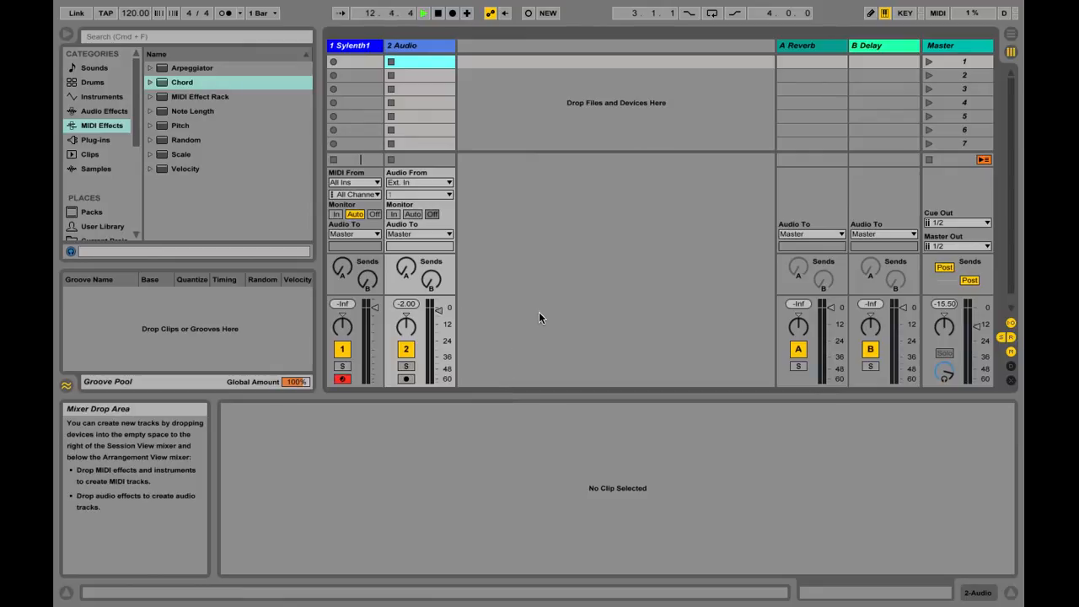
left_click(428, 46)
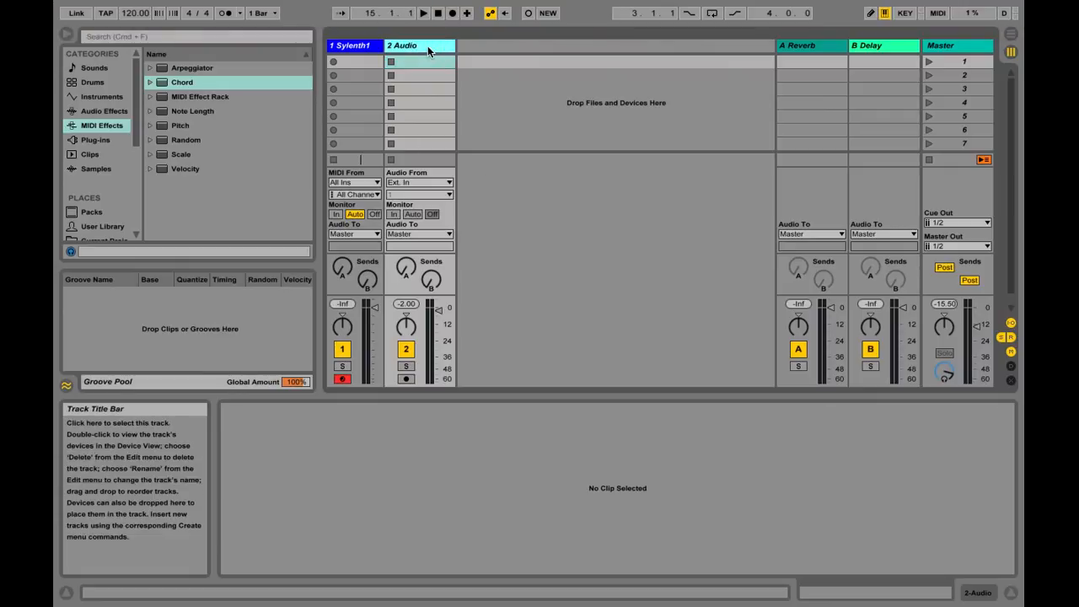
key("Delete")
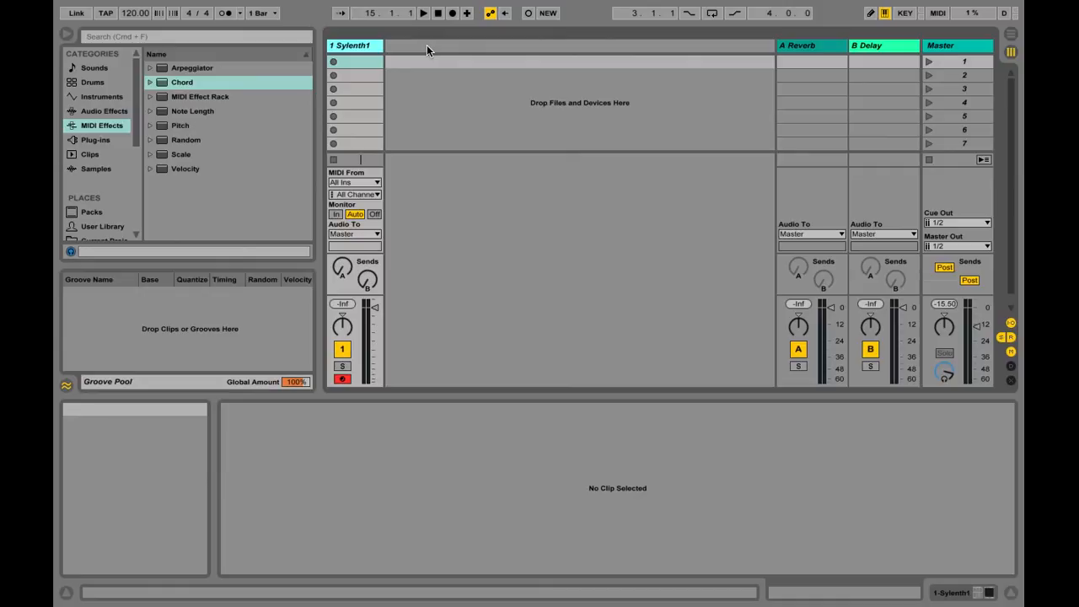
Step: Deactivate the Chord effect on the Sylenth1 track and insert a blank Init preset in Sylenth1
left_click(354, 47)
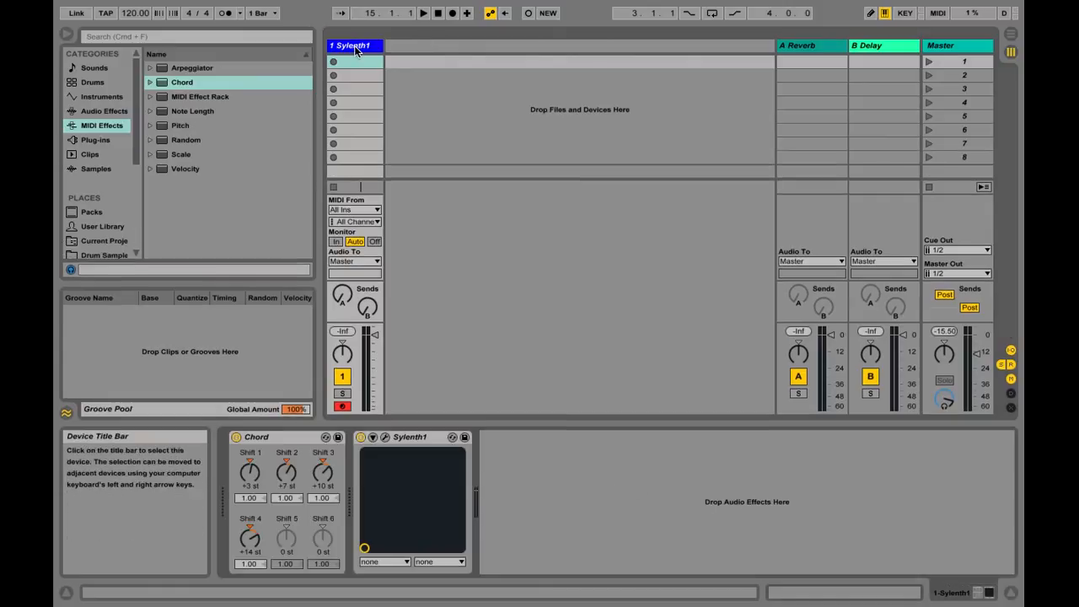
left_click(237, 438)
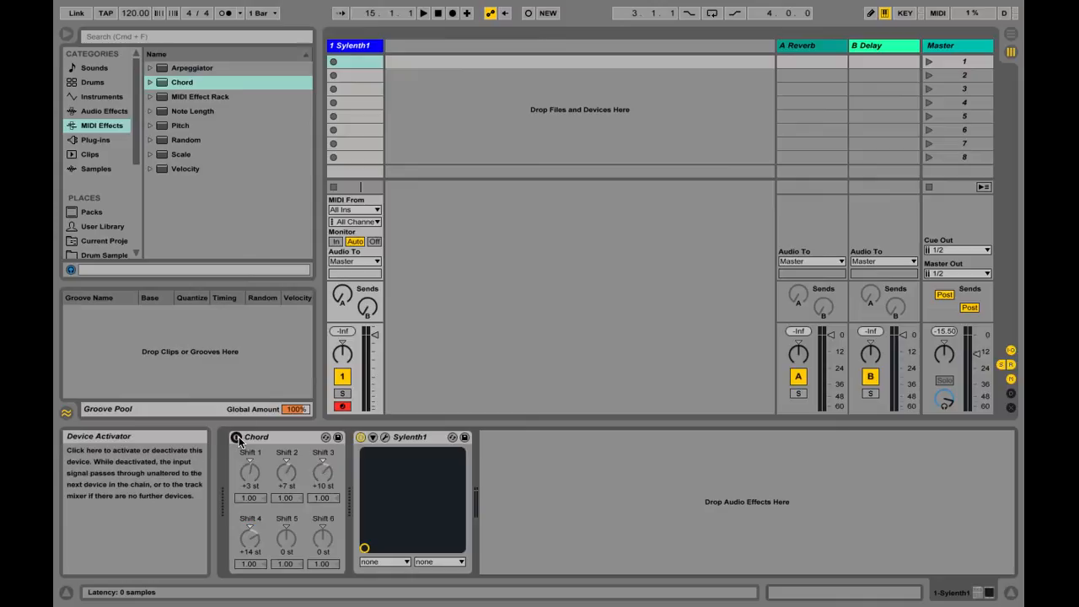
left_click(384, 438)
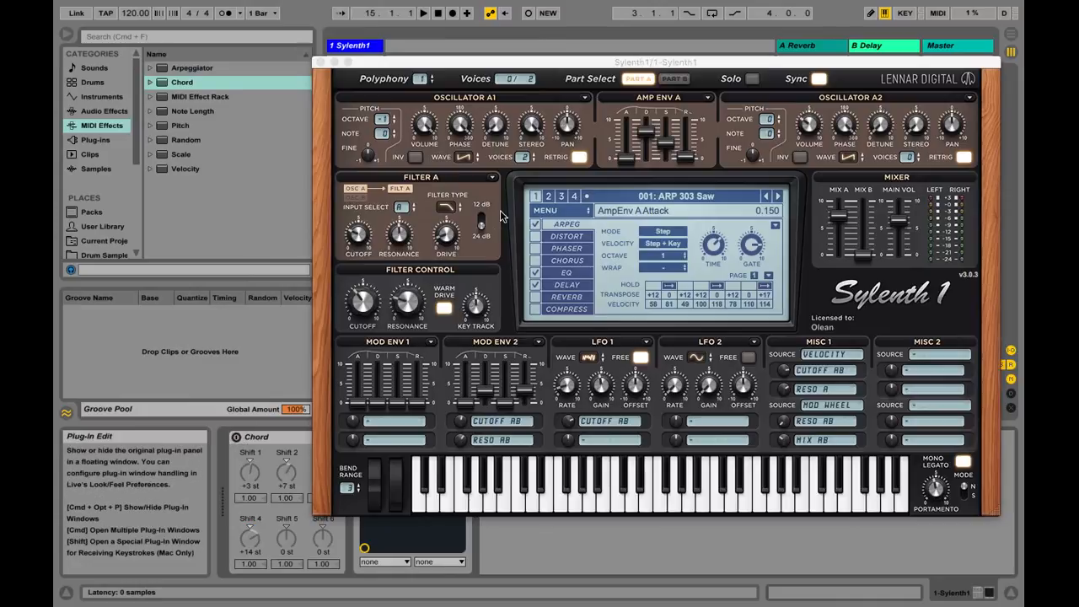
left_click(576, 211)
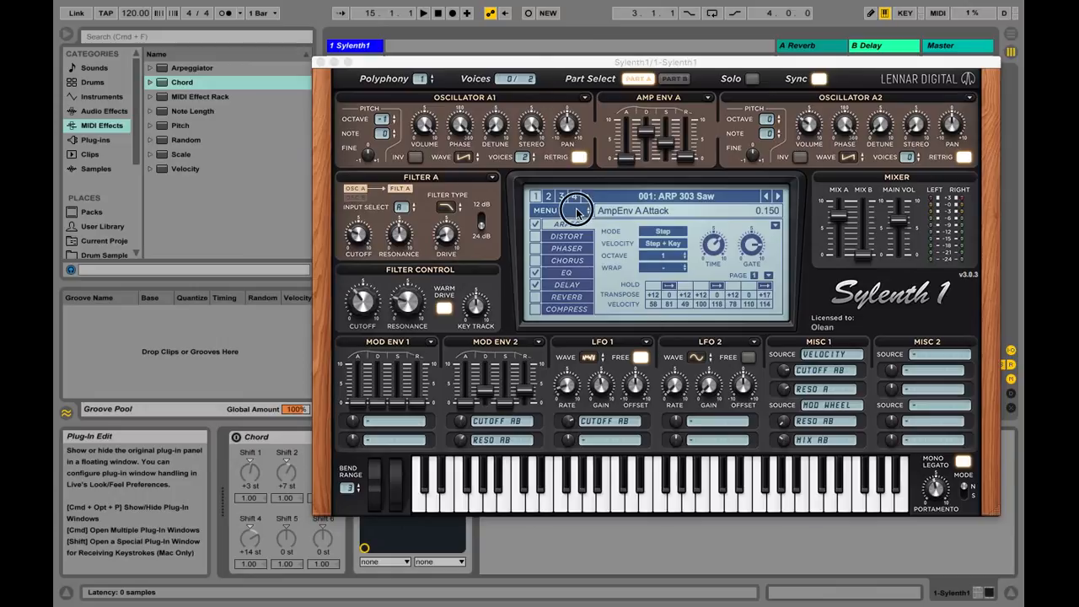
mouse_move(588, 228)
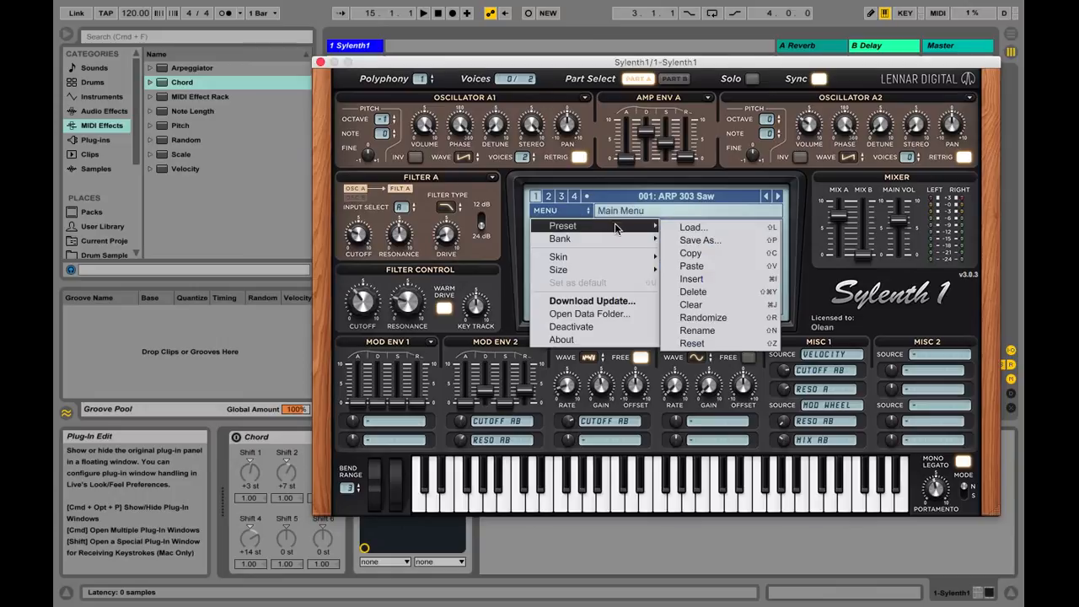
left_click(685, 278)
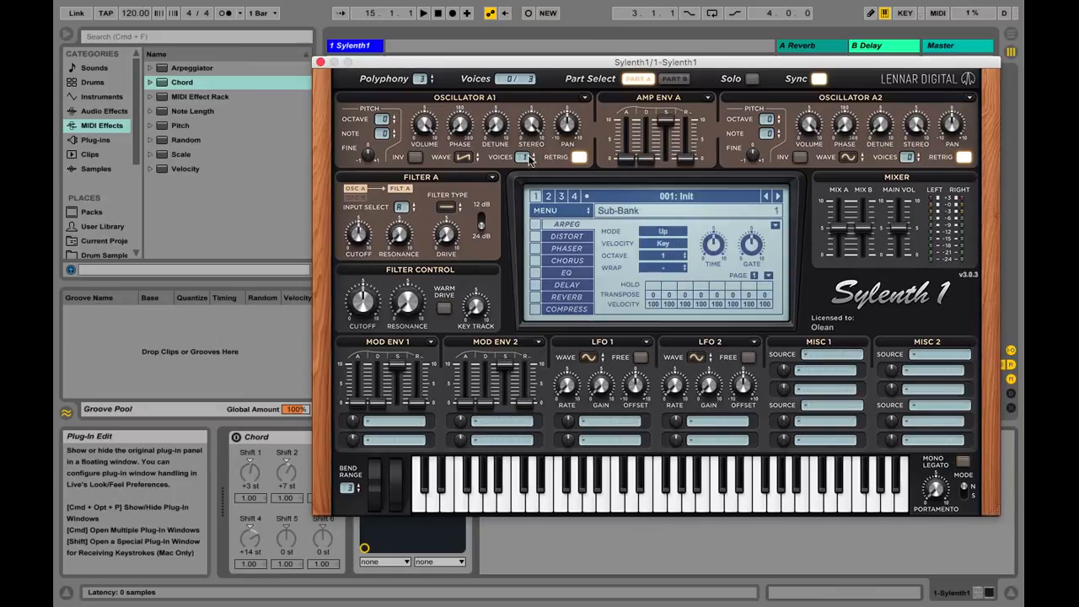
left_click(320, 62)
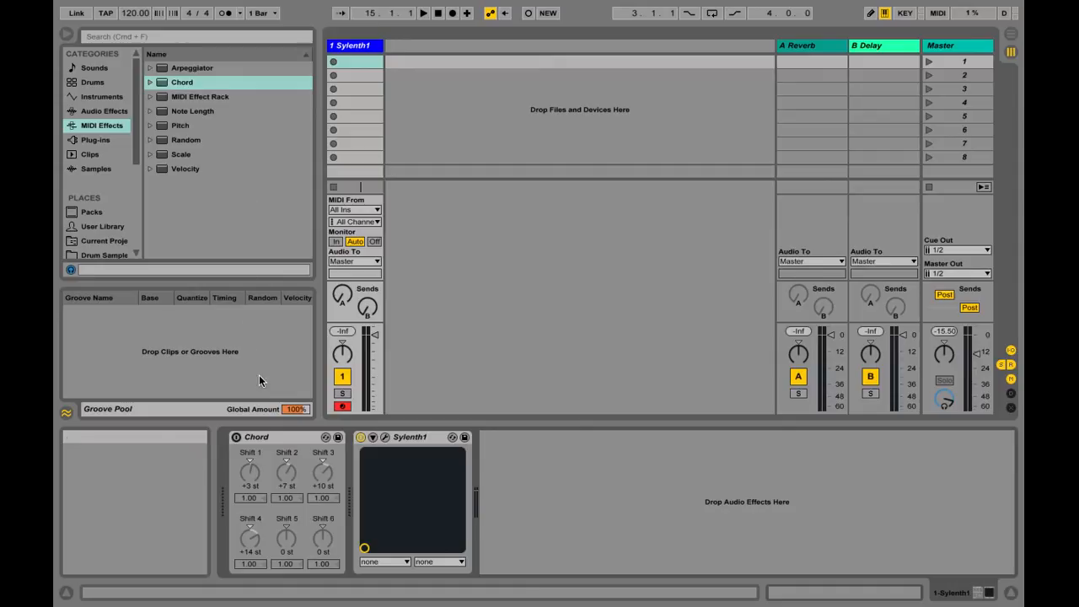
Step: Reactivate the Chord effect and lower the main volume in Sylenth1's mixer
left_click(237, 438)
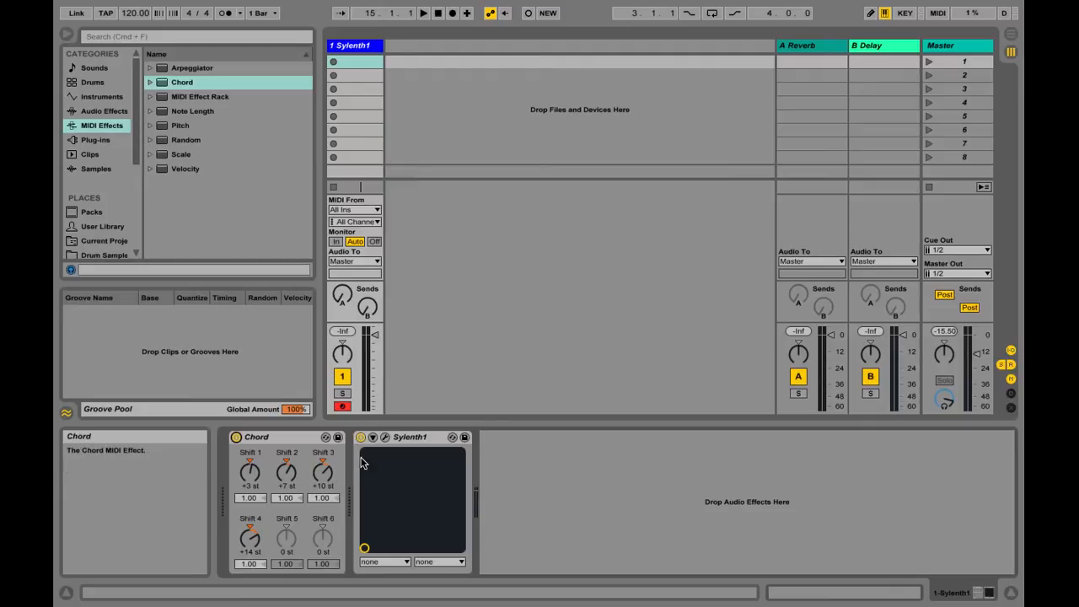
left_click(381, 437)
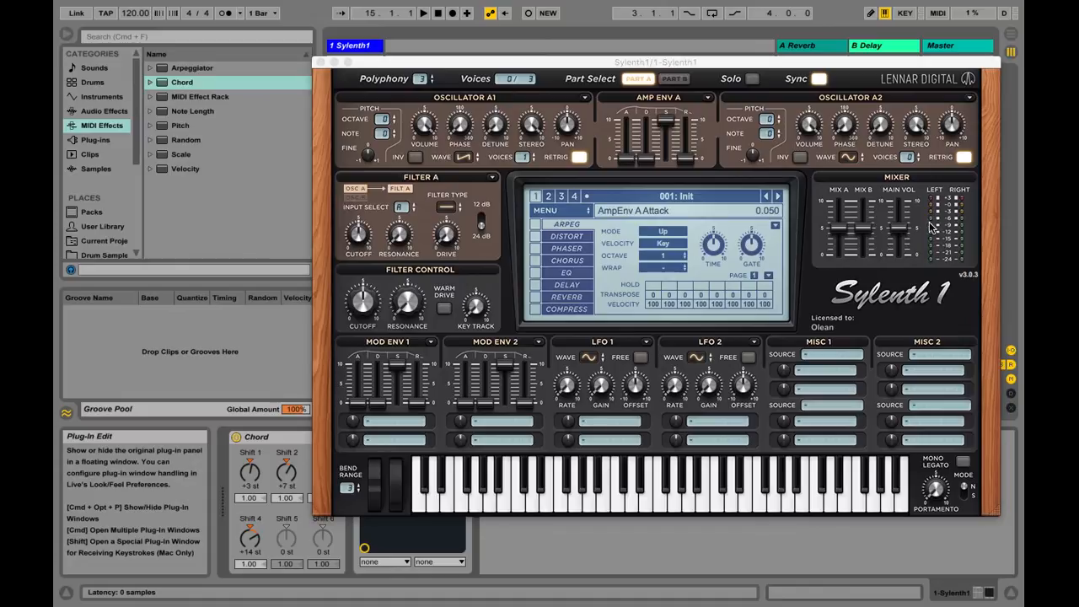
left_click(898, 232)
left_click_drag(898, 232, 899, 250)
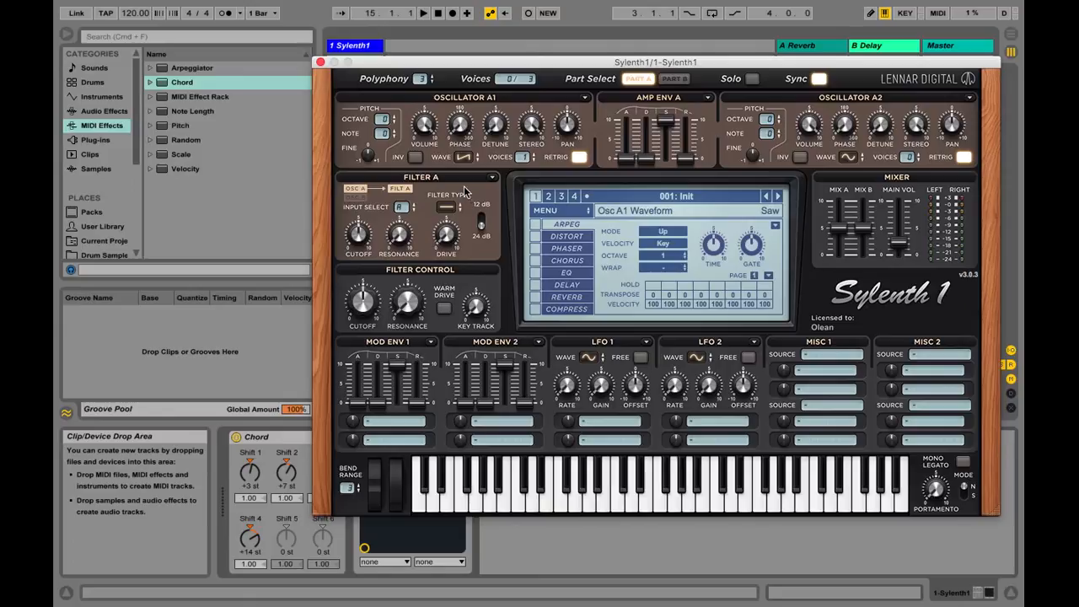
Step: Reposition the Sylenth1 window and set Oscillator A1's waveform to Saw
left_click_drag(497, 68, 445, 27)
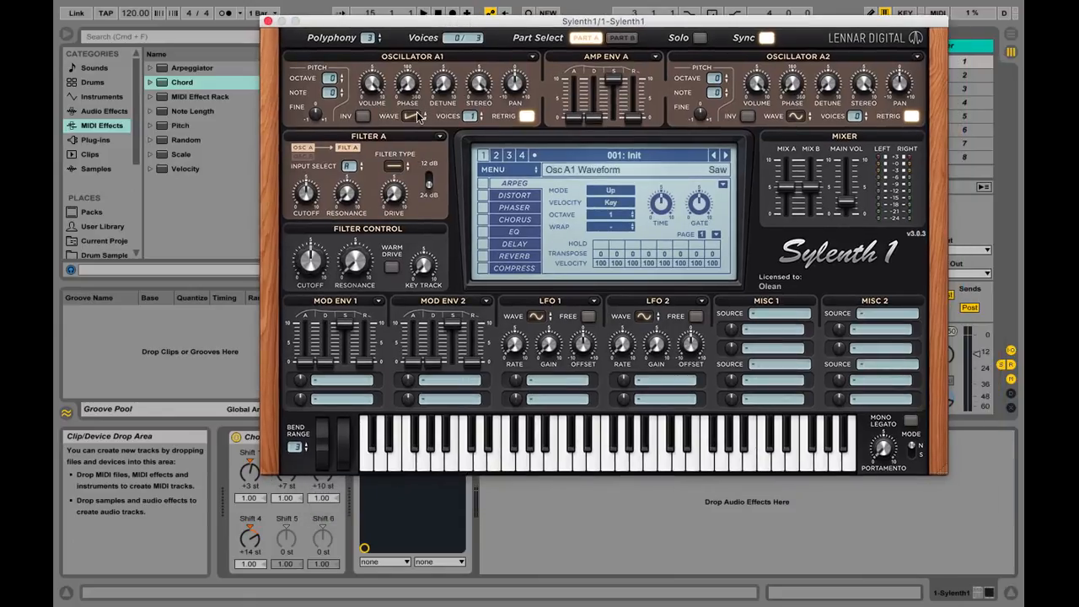
left_click(416, 116)
left_click(431, 112)
Step: In Part B, adjust Oscillator B1's phase to about 172.65 degrees and set its voices to 1
left_click(622, 37)
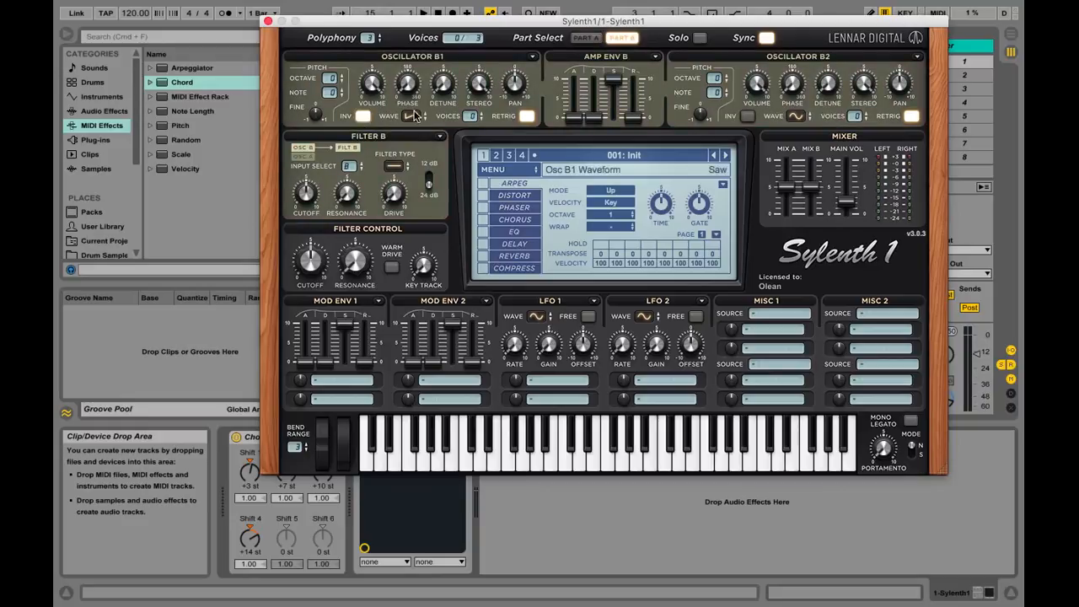
left_click_drag(417, 88, 430, 1)
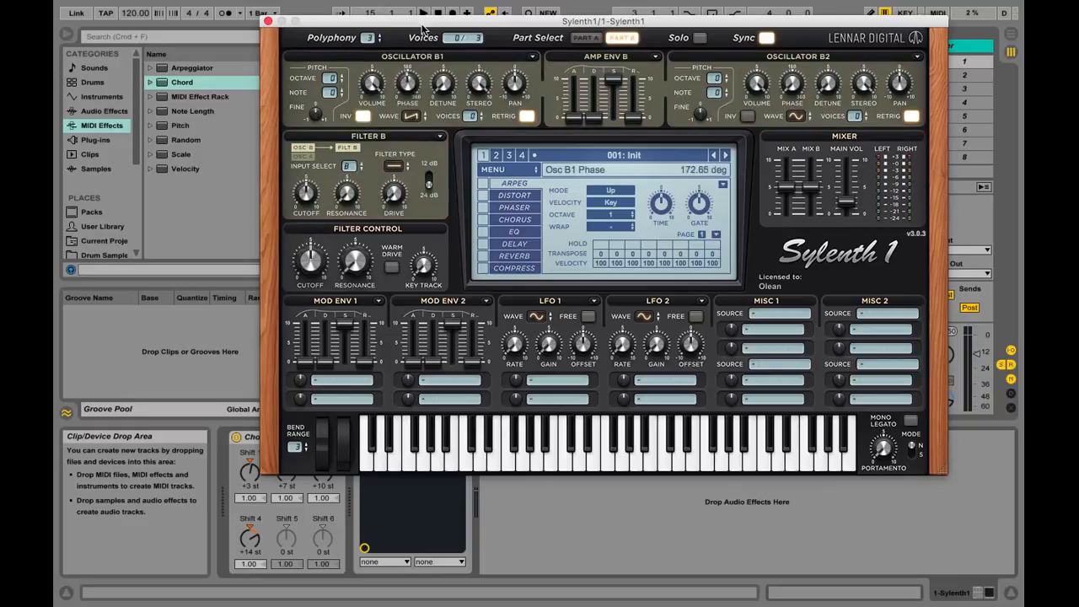
left_click_drag(408, 78, 408, 74)
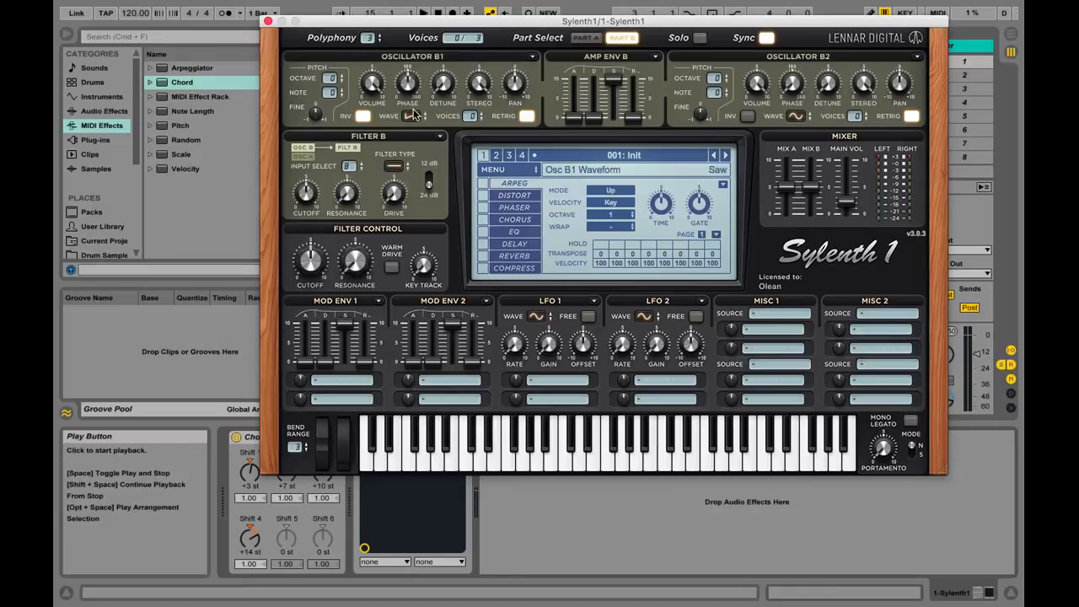
left_click_drag(472, 119, 477, 102)
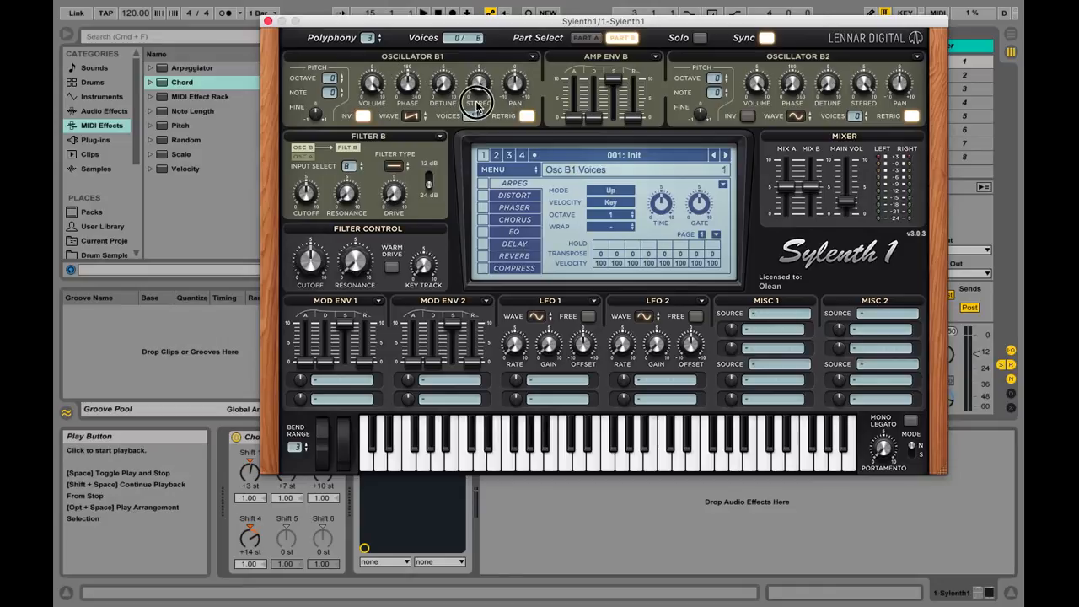
Step: Compare the oscillator settings of Part A and Part B, finishing on Part A
left_click(594, 39)
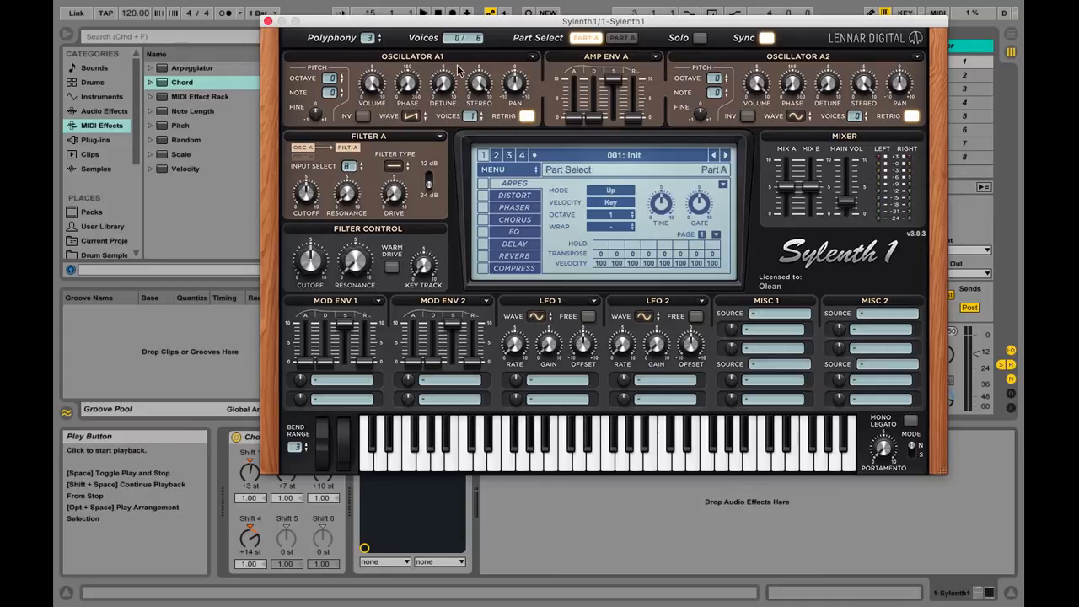
left_click(608, 38)
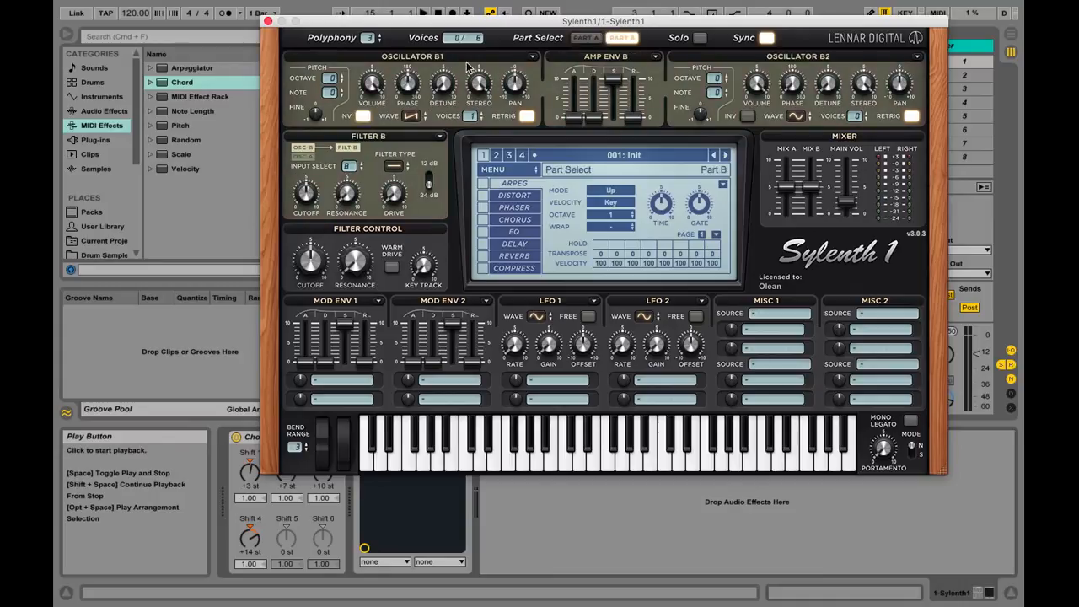
left_click(582, 39)
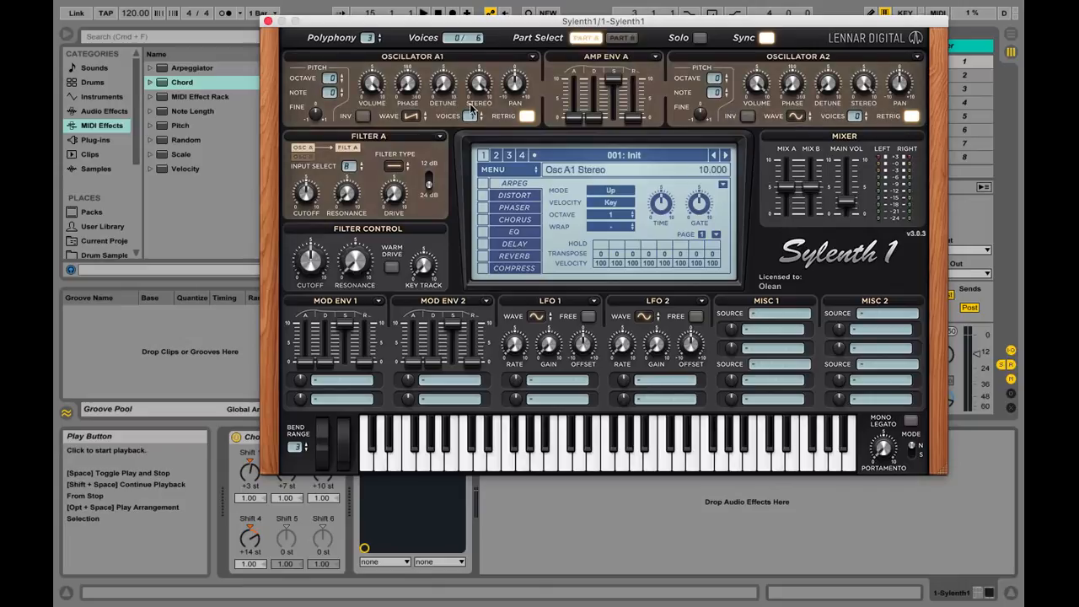
mouse_move(444, 95)
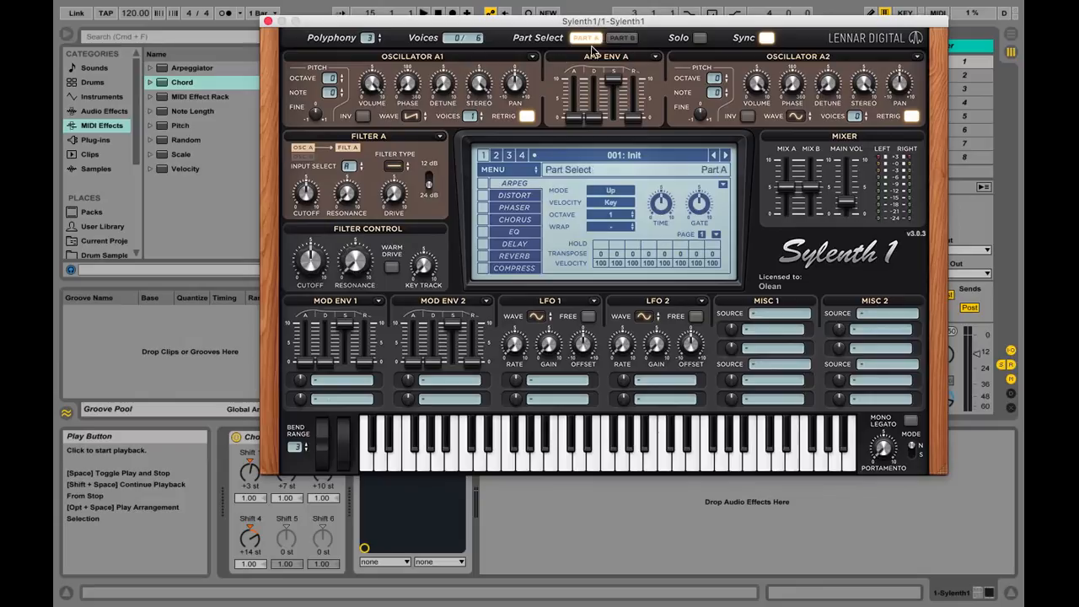
Step: Set Oscillator A2's waveform to Saw and its voices to 1
left_click(793, 116)
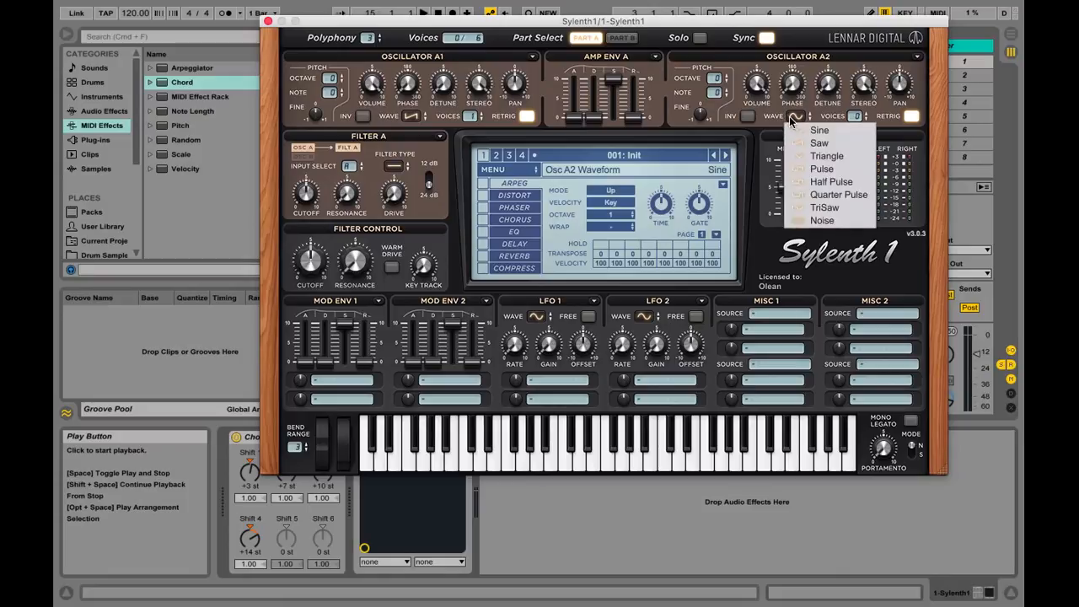
left_click(816, 144)
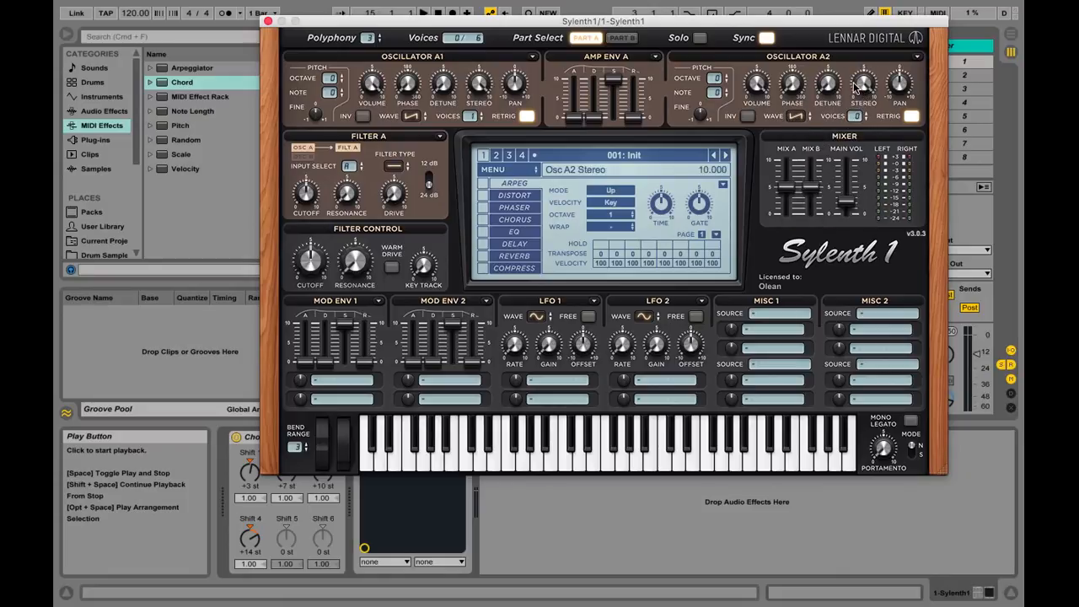
left_click(862, 116)
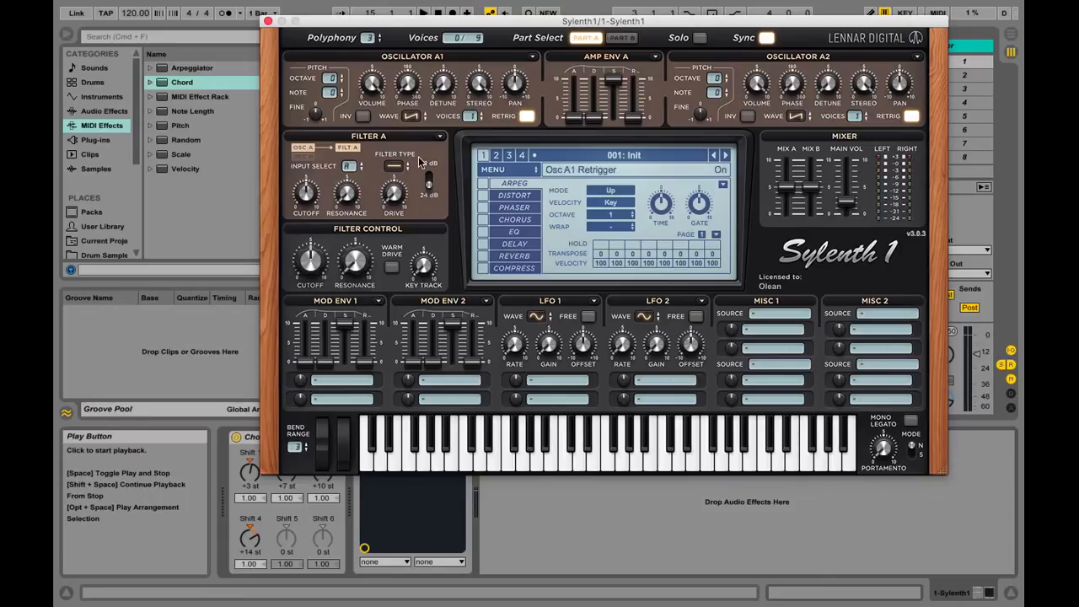
Step: Set Filter A's type to Lowpass and its input to Oscillators Part A and B
left_click(394, 166)
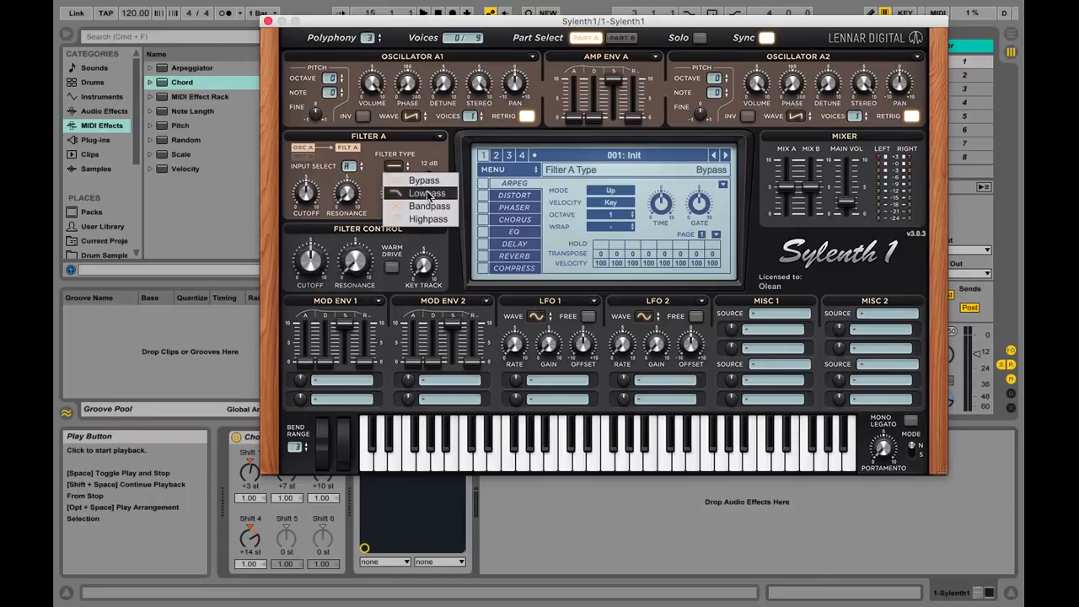
left_click(428, 194)
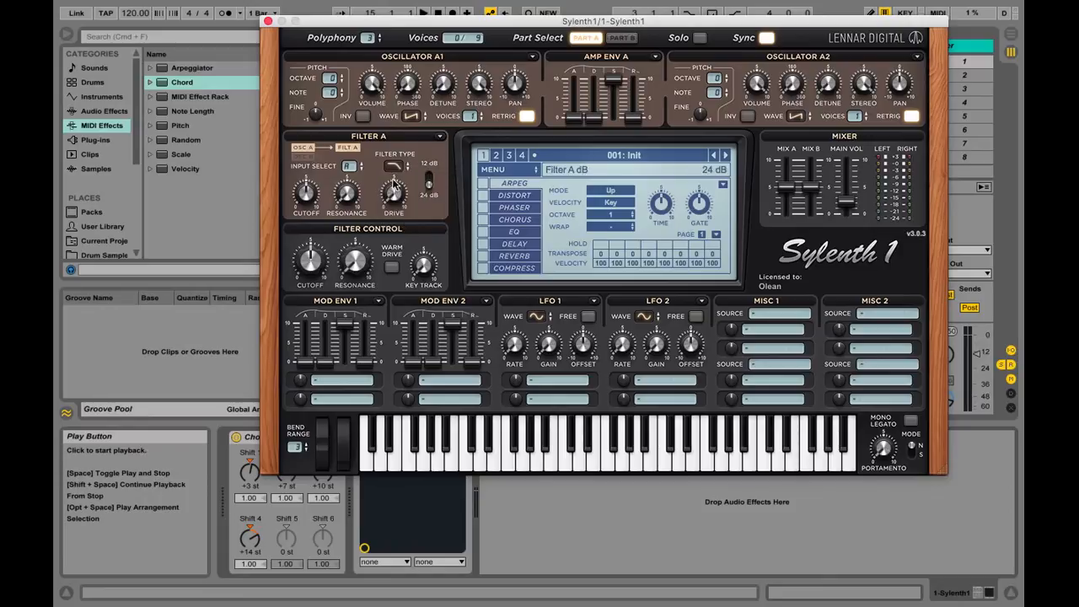
left_click(349, 166)
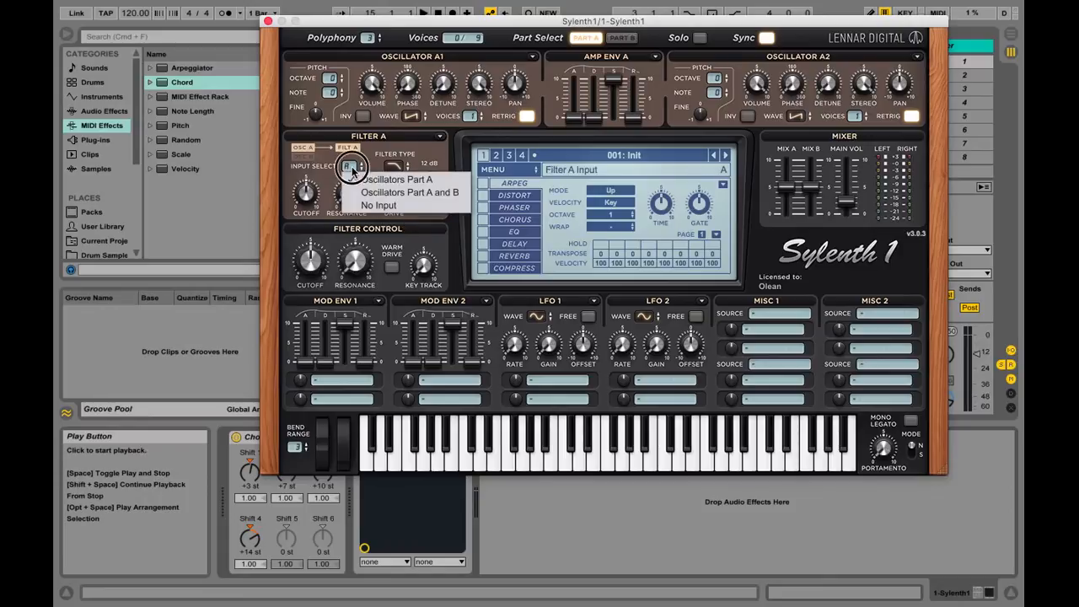
left_click(407, 194)
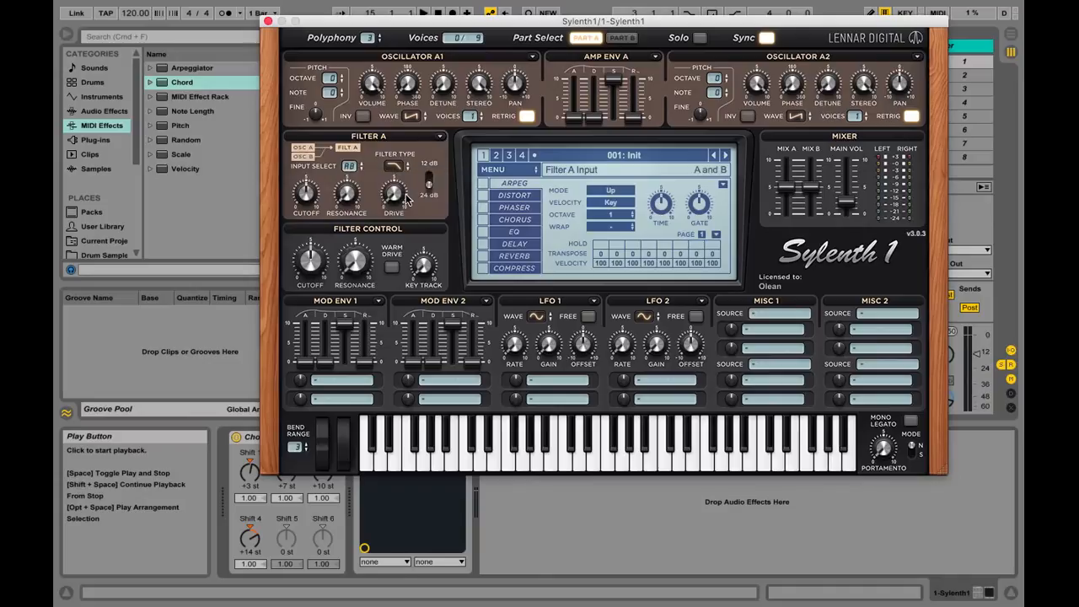
Step: Set Filter B's input to No Input in Part B
left_click(622, 38)
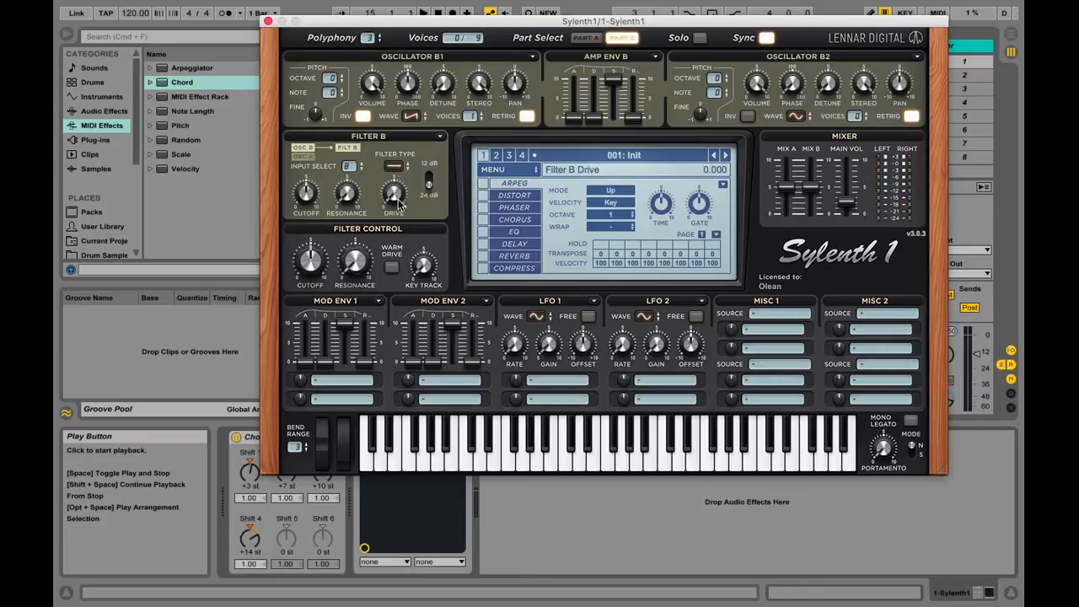
left_click(359, 167)
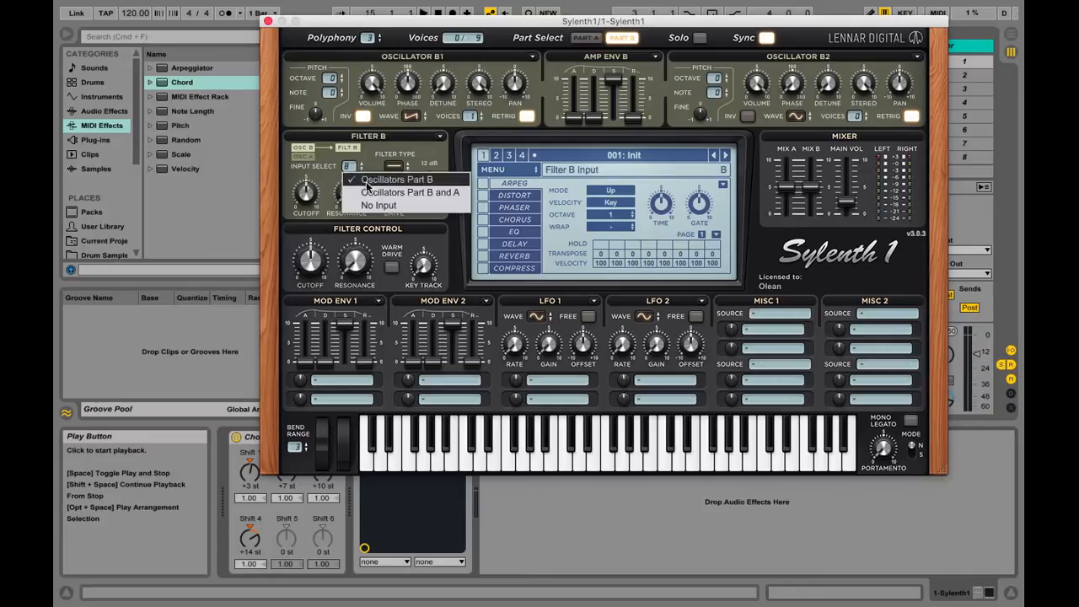
left_click(386, 207)
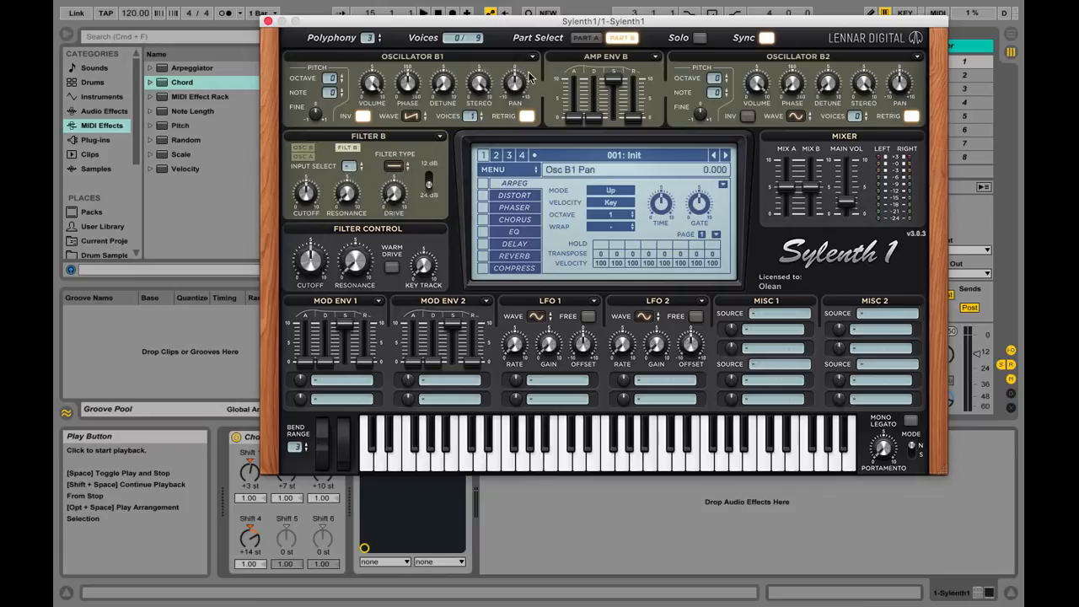
Step: Return to Part A, close the Sylenth1 window, and add an EQ Eight audio effect after Sylenth1 on the track
left_click(586, 37)
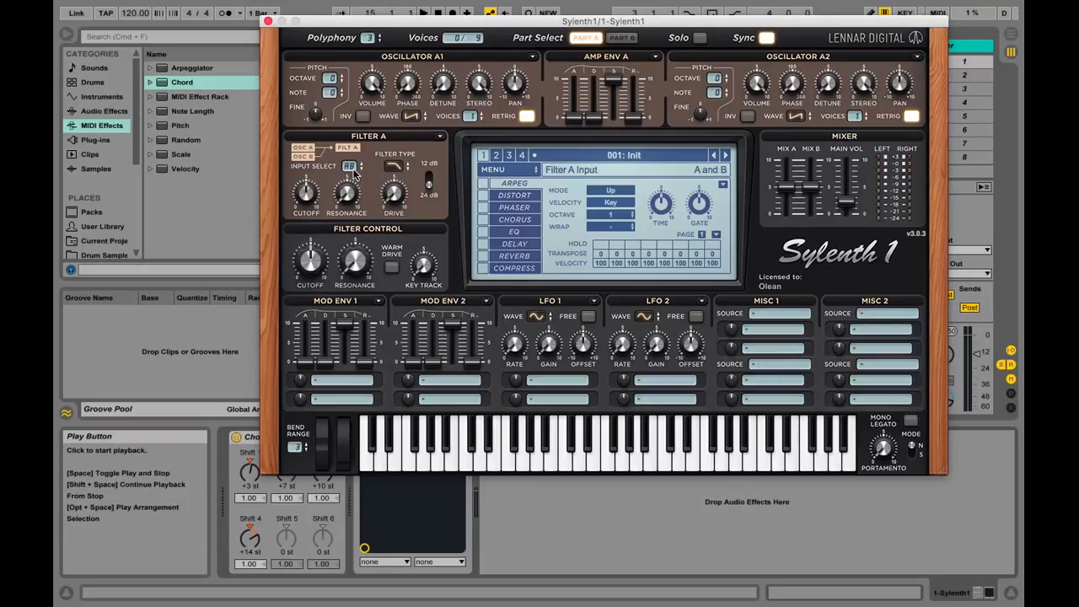
left_click(267, 21)
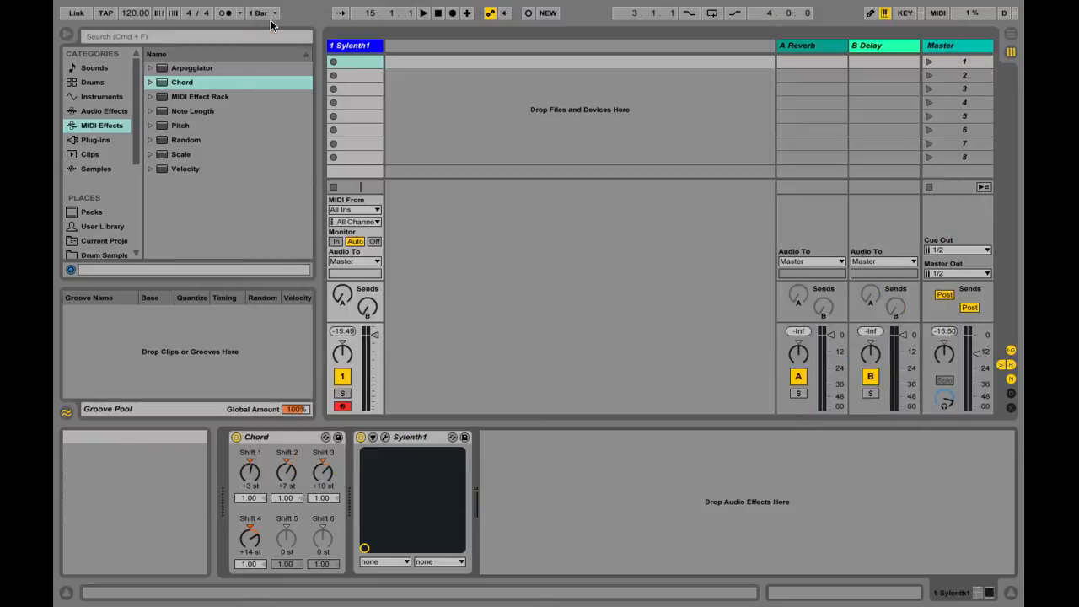
left_click(239, 36)
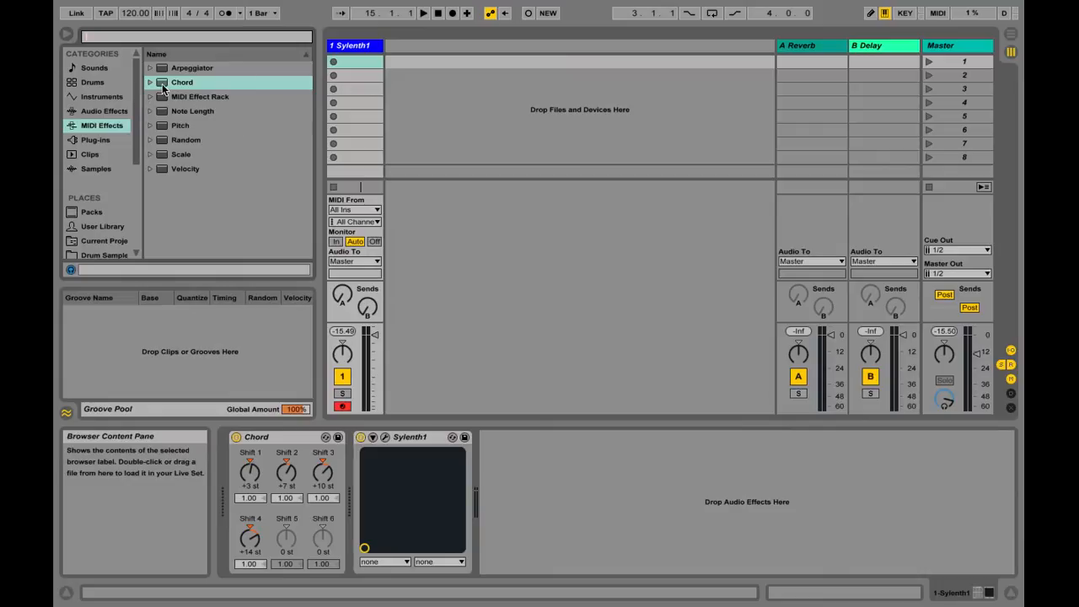
left_click(110, 112)
left_click(210, 168)
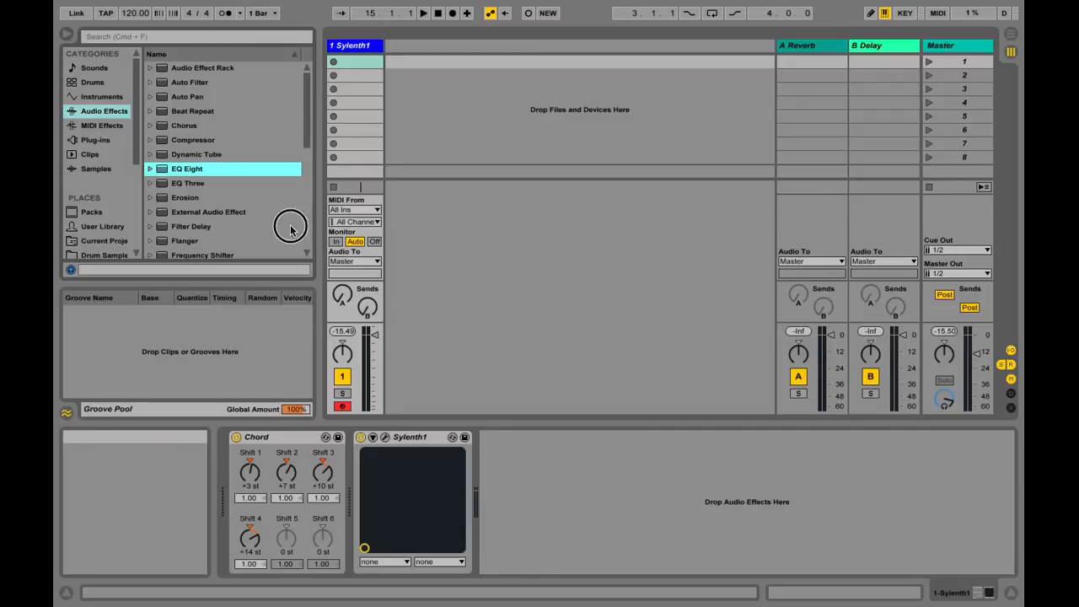
left_click_drag(185, 170, 504, 482)
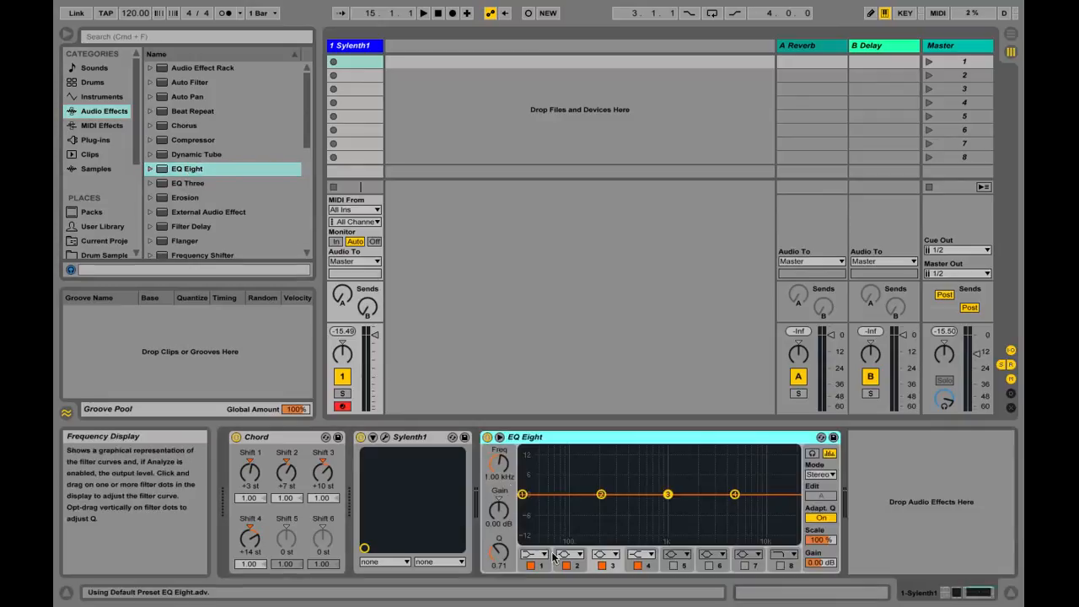
Step: Make EQ Eight's band 1 a steep low cut with its frequency at about 52 Hz
left_click(534, 554)
left_click(540, 481)
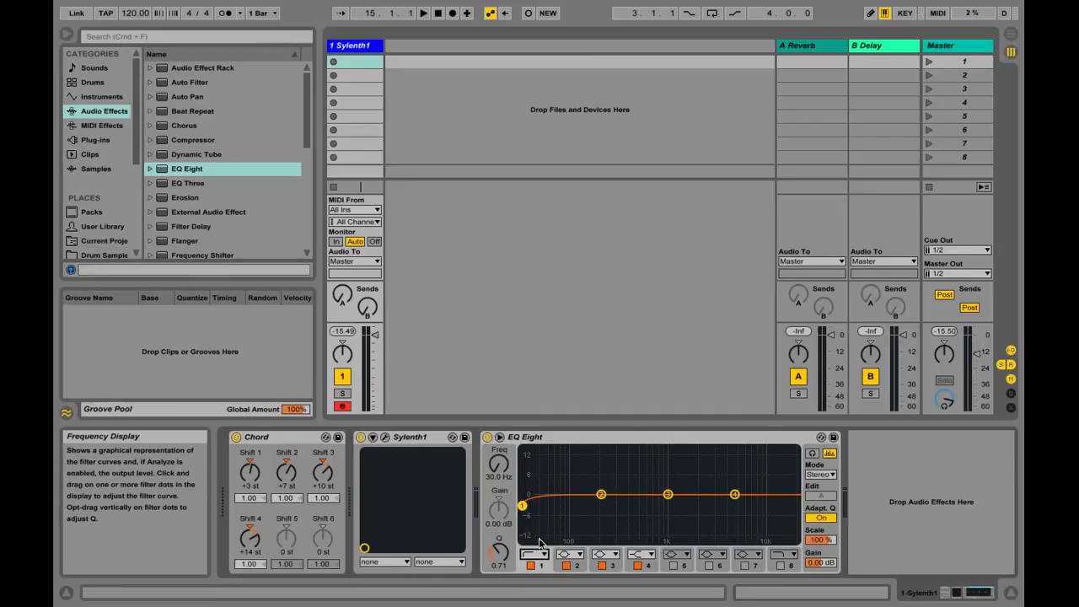
left_click(539, 554)
left_click(543, 466)
left_click_drag(518, 506, 545, 506)
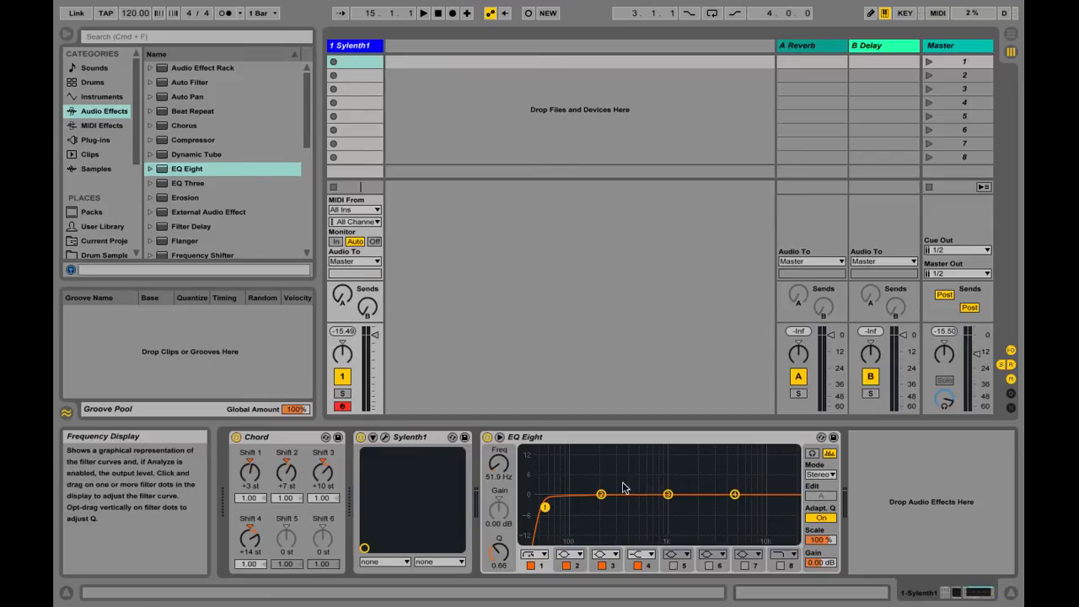
Step: In Sylenth1, set LFO 1's waveform to Triangle and its first modulation destination to Phase B
left_click(384, 436)
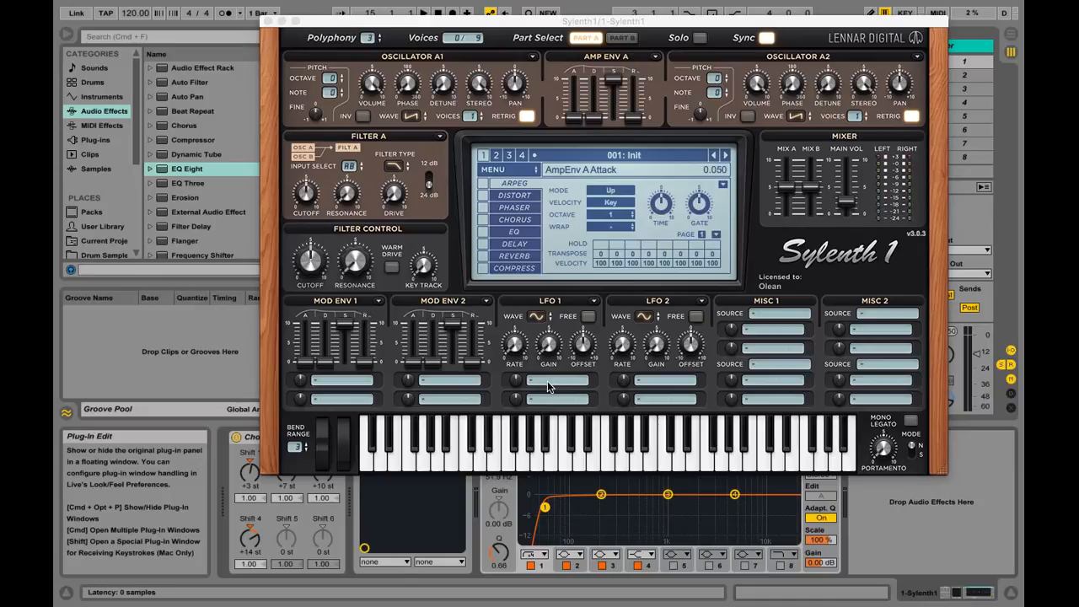
left_click(538, 313)
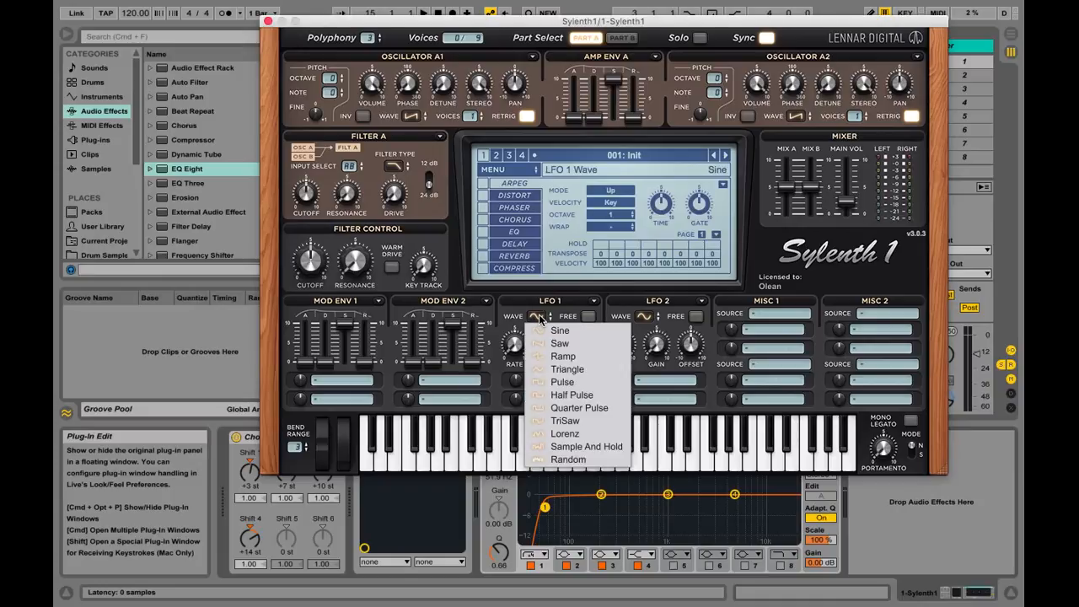
left_click(576, 370)
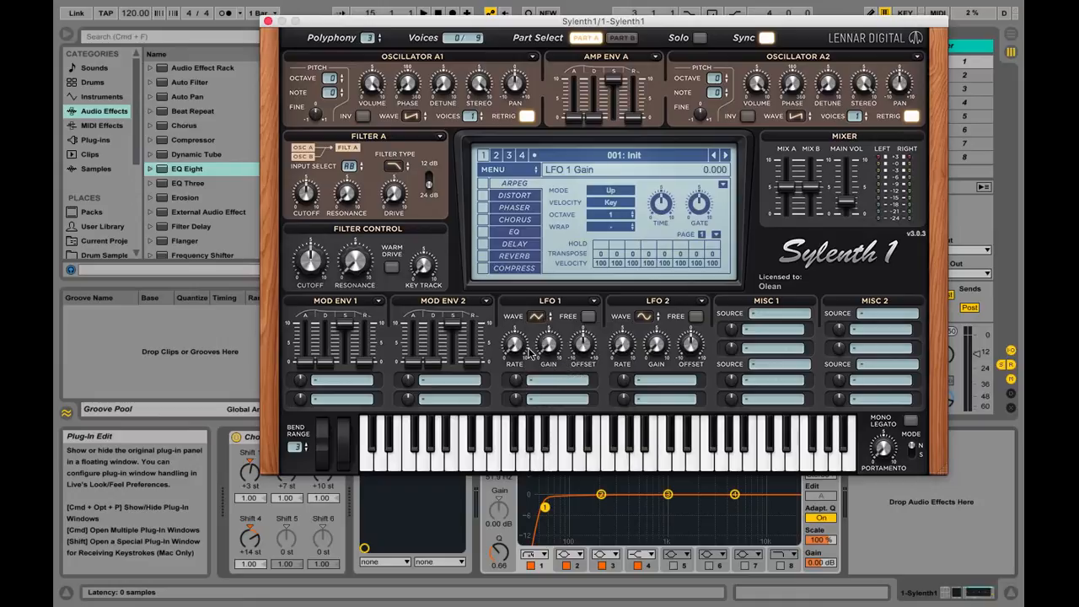
left_click(547, 378)
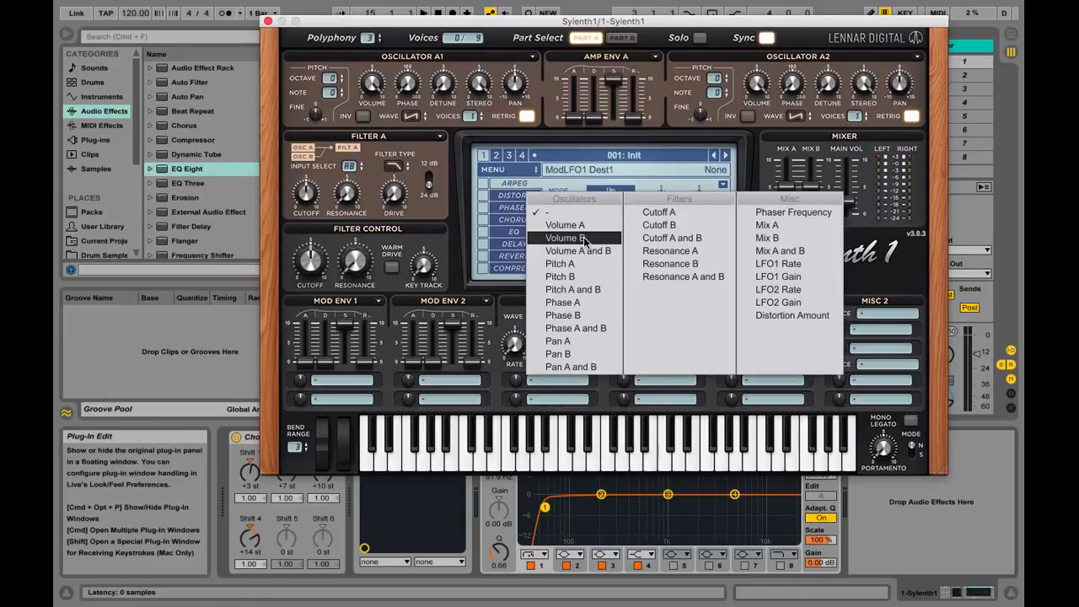
left_click(596, 316)
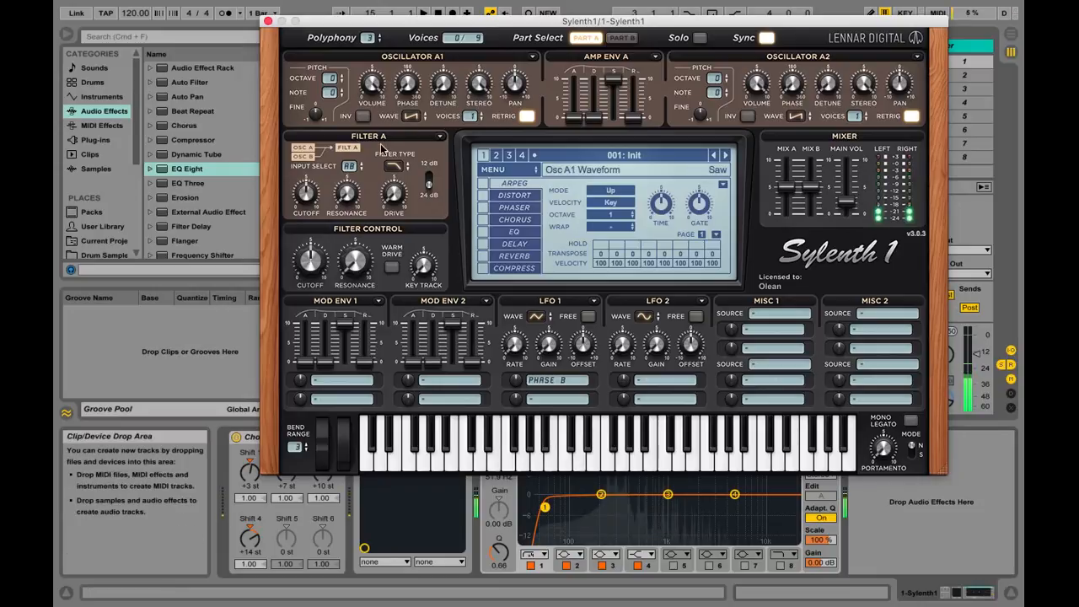
Step: Set Filter A's cutoff to about 7.0 and compare the settings of Part A and Part B, finishing on Part A
left_click_drag(310, 199, 317, 155)
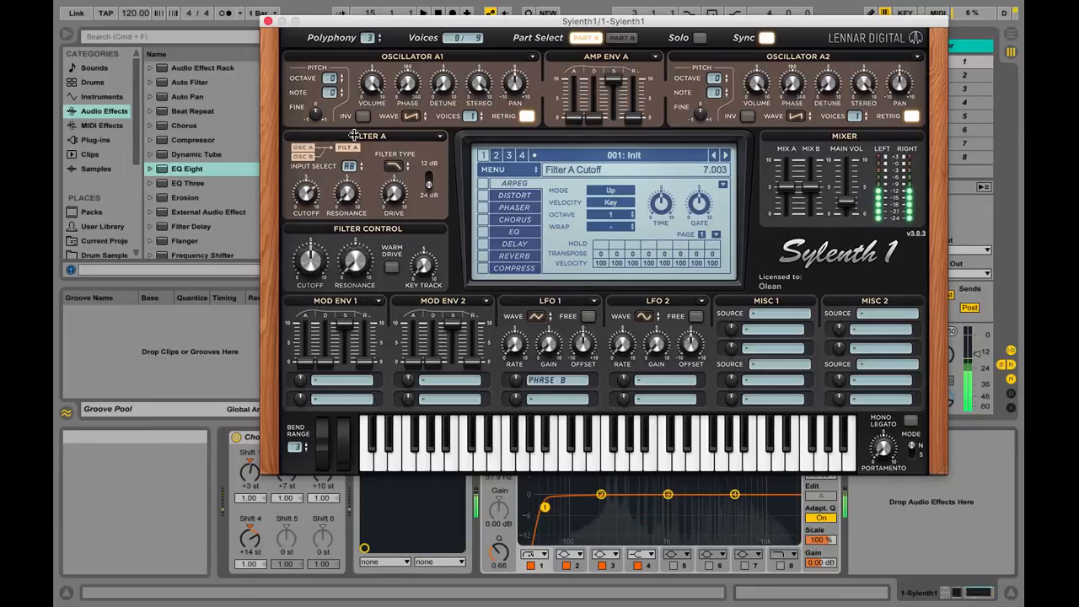
left_click(621, 37)
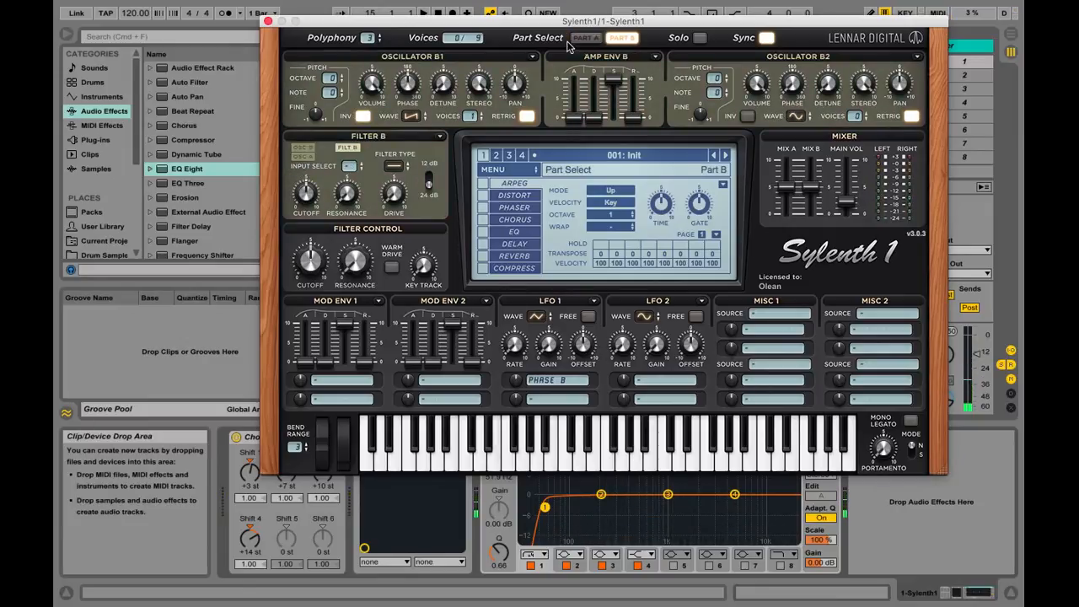
left_click(583, 38)
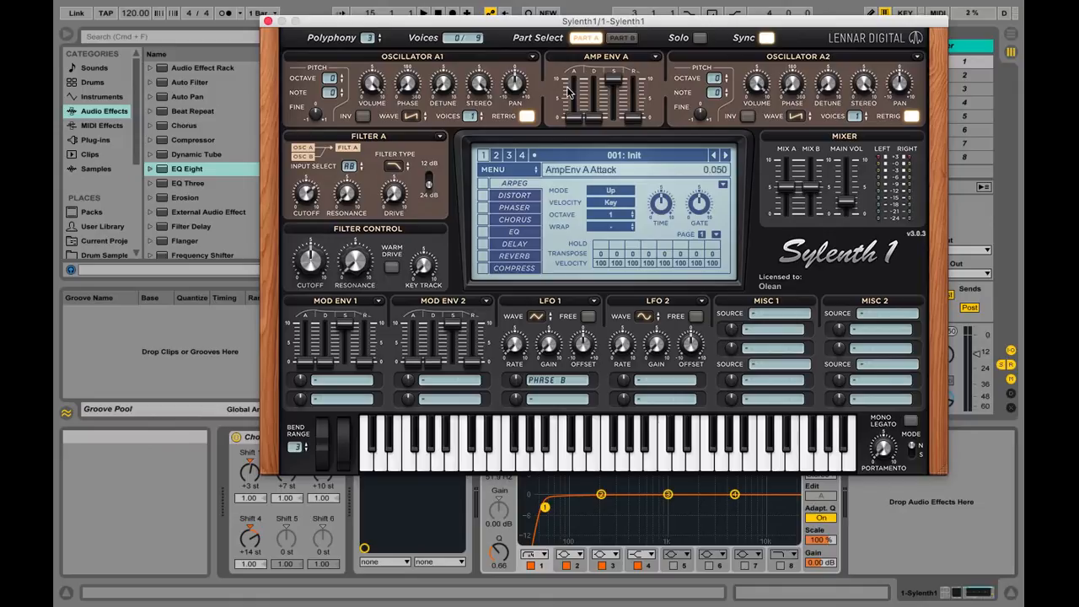
left_click(624, 37)
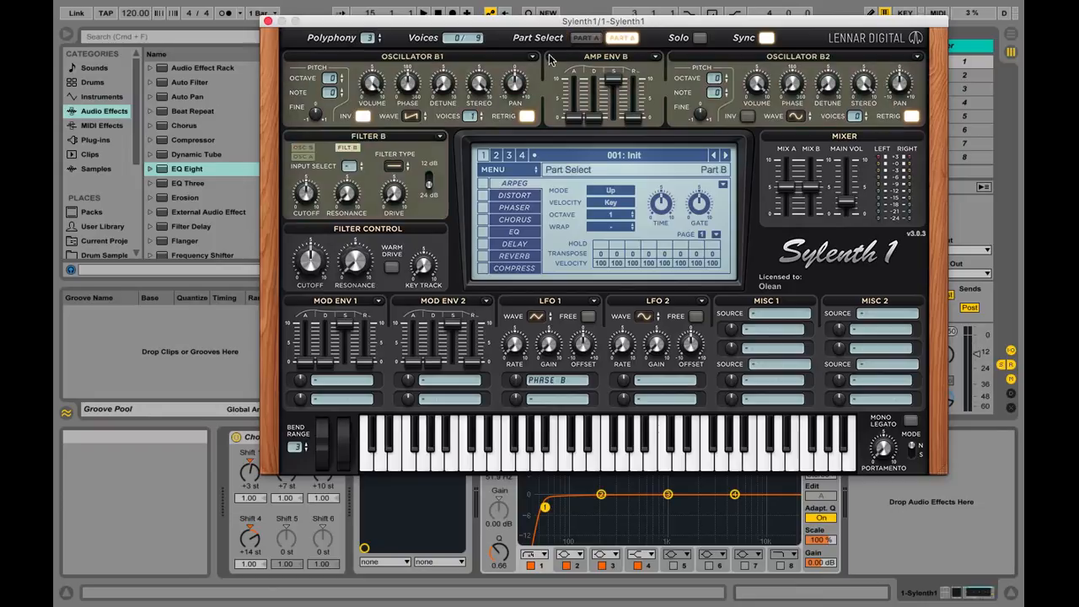
left_click(590, 38)
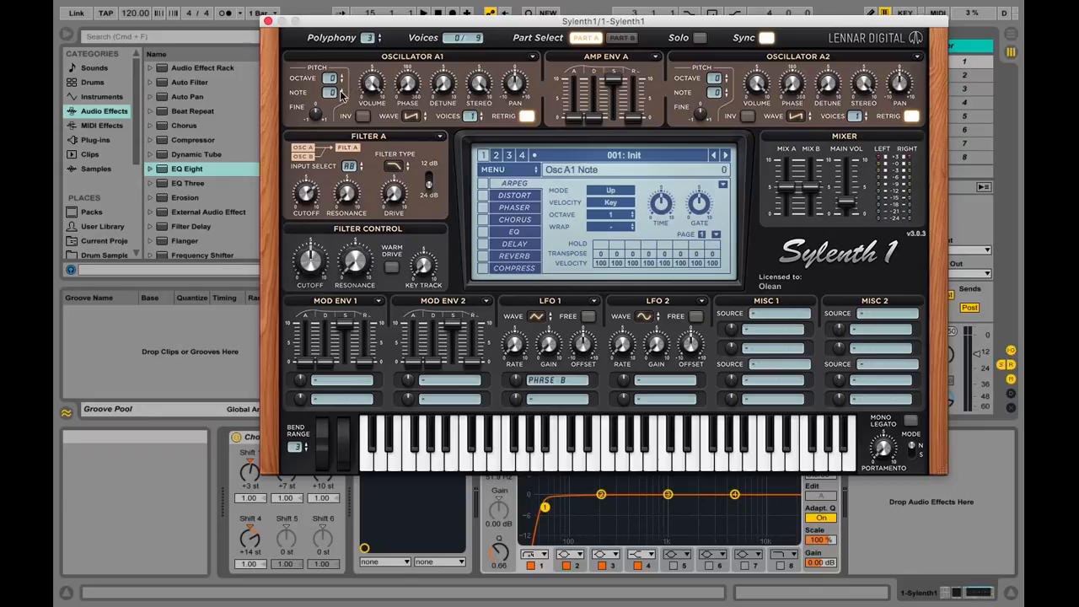
Step: Set Oscillator A2's octave to +1 and the polyphony to 16
left_click(716, 80)
left_click(716, 81)
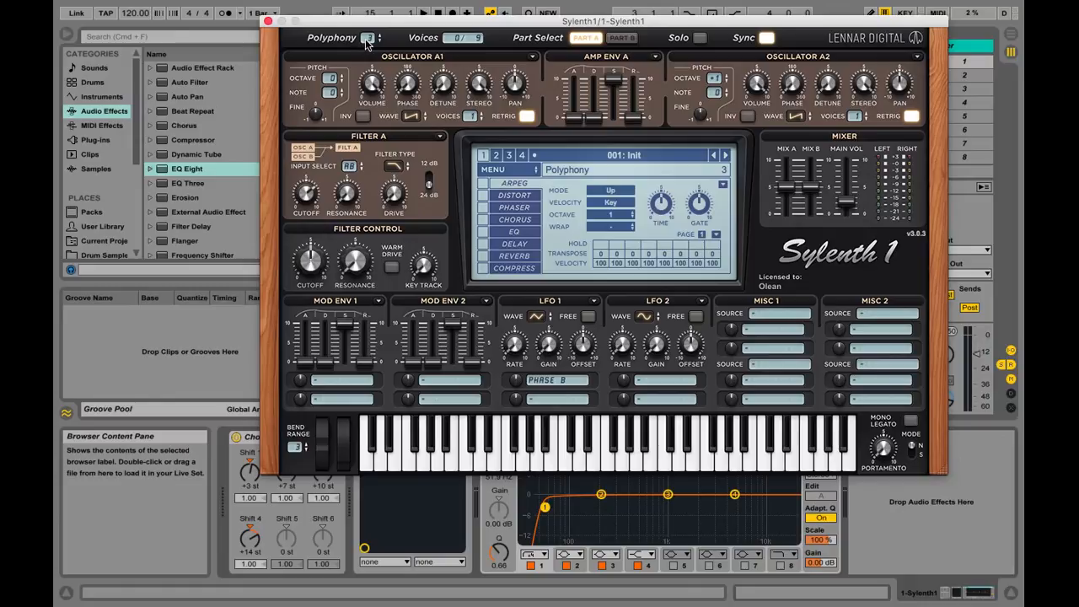
left_click_drag(367, 43, 379, 4)
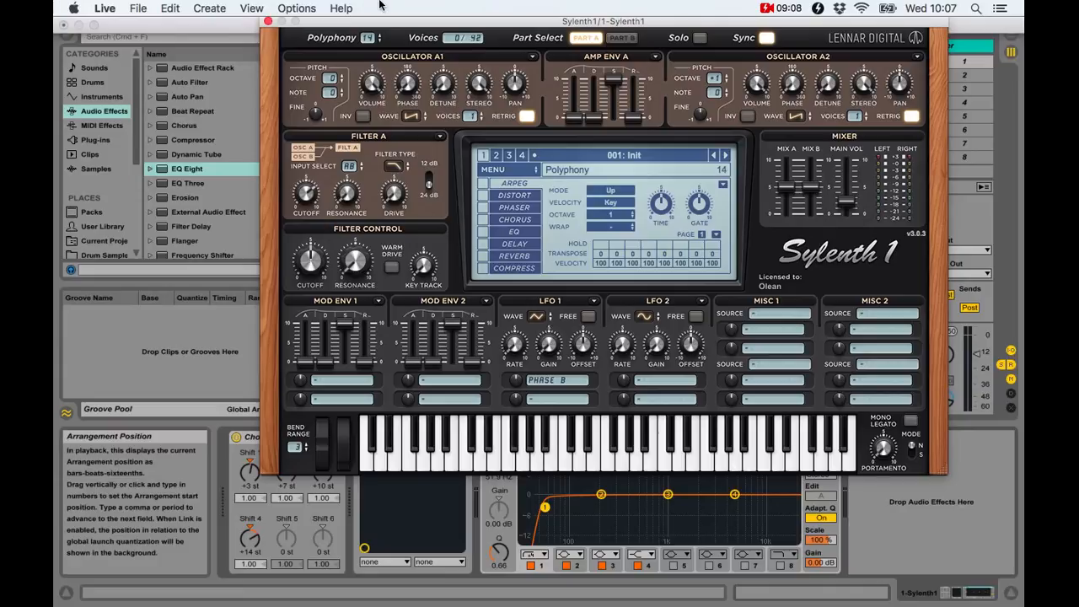
left_click_drag(369, 42, 375, 24)
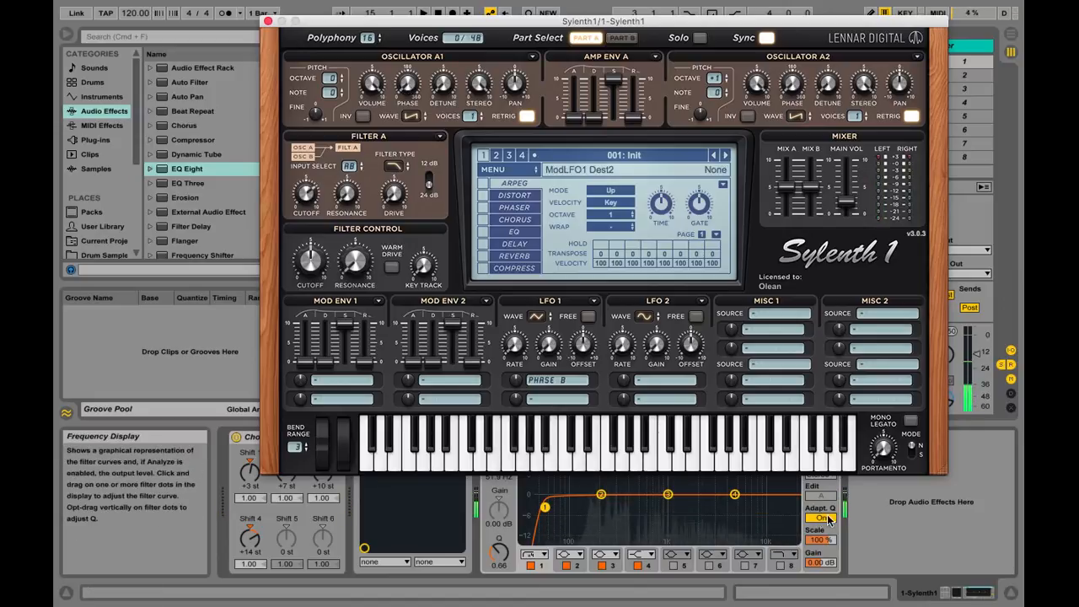
Step: Raise the EQ Eight band 1 low cut frequency to about 137 Hz
left_click(867, 511)
left_click(822, 489)
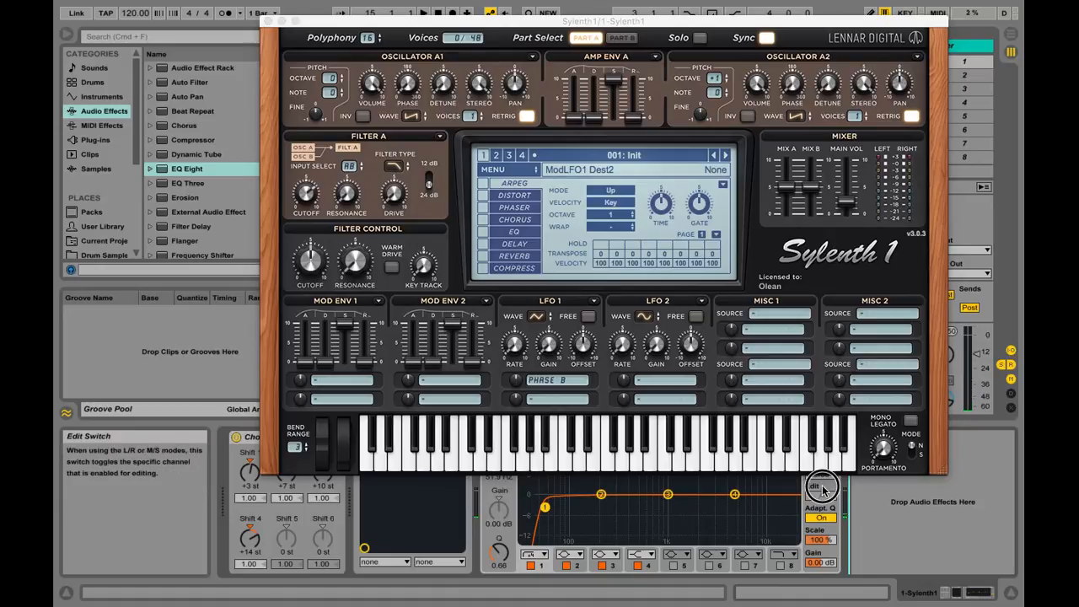
left_click(545, 508)
left_click_drag(545, 507, 584, 506)
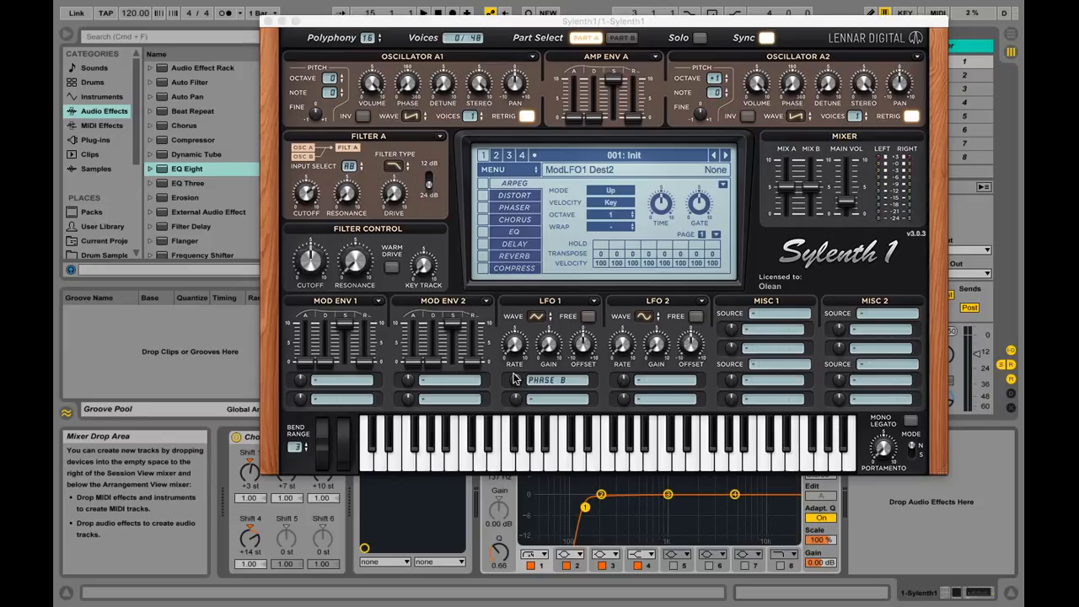
Step: Set LFO 1's Phase B modulation amount to about 1.6 and its gain to about 3.1
left_click_drag(514, 380, 521, 331)
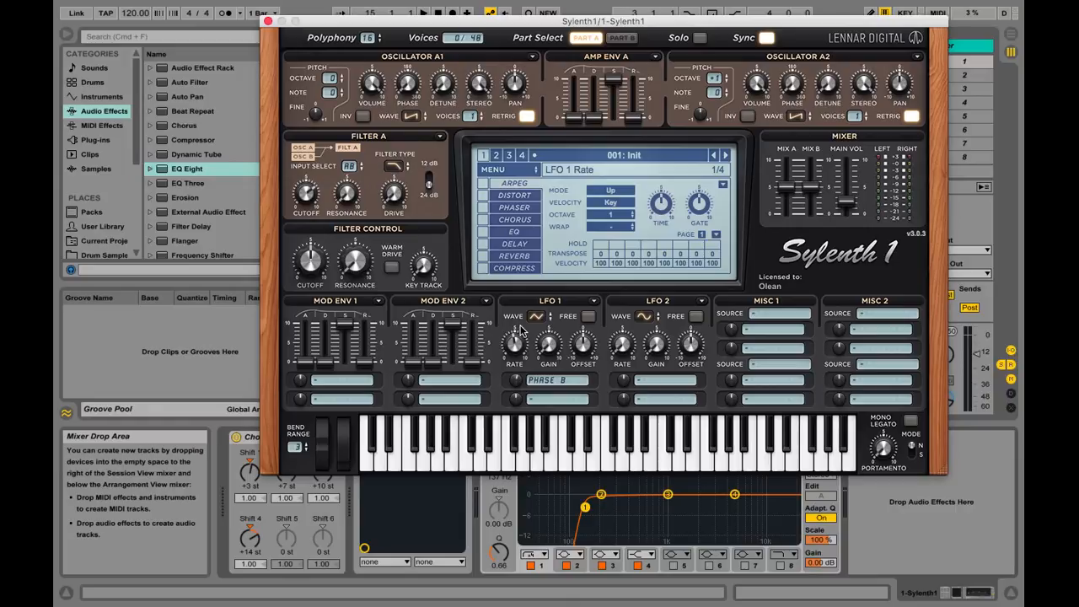
left_click_drag(518, 380, 520, 381)
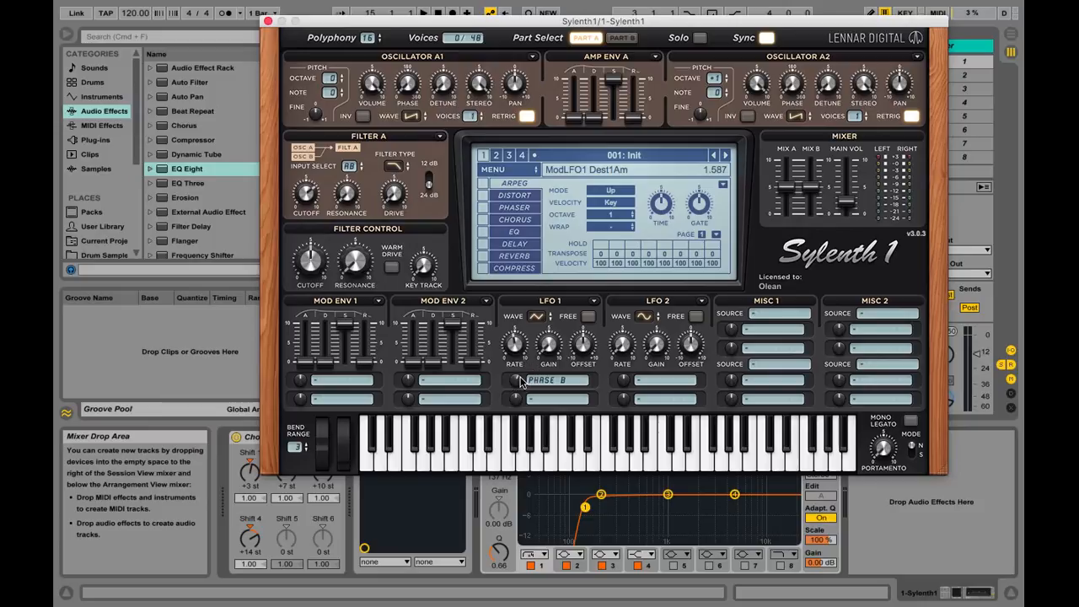
left_click(548, 345)
left_click_drag(547, 345, 558, 276)
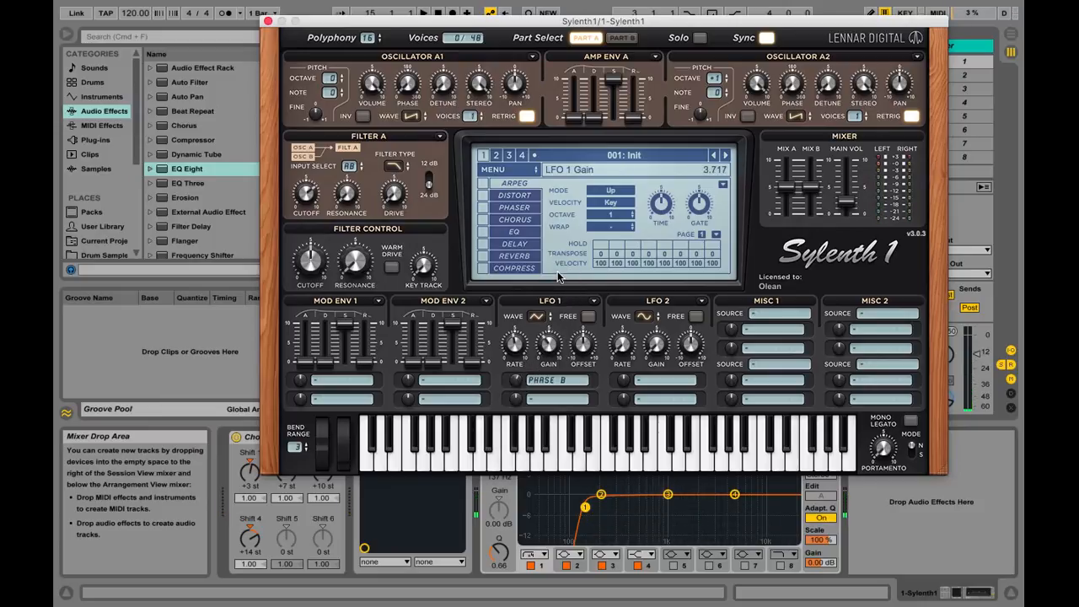
left_click_drag(549, 343, 548, 354)
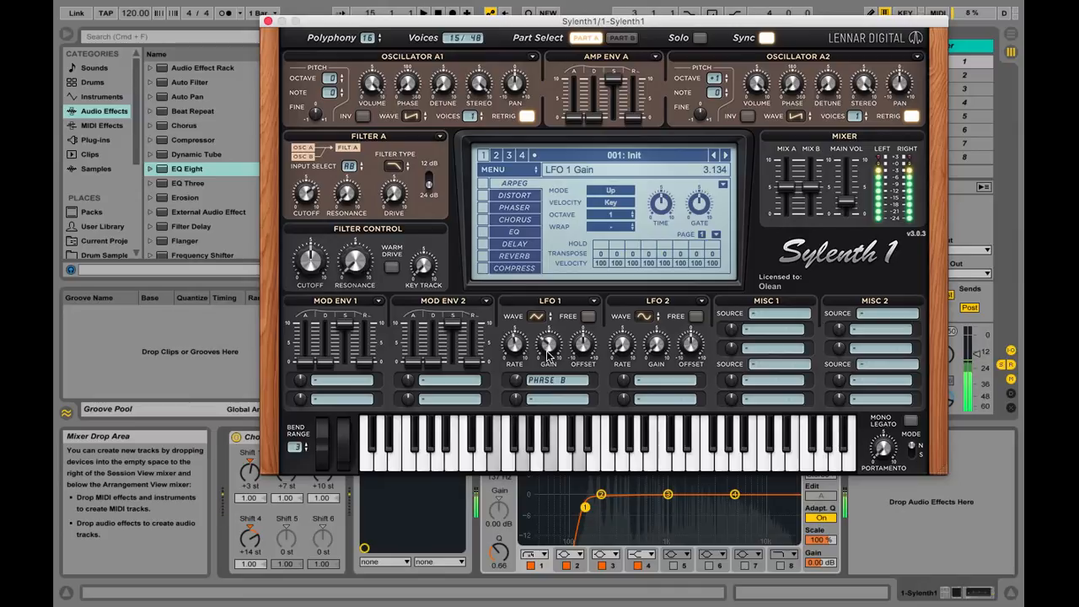
Step: Try LFO 1's gain at about 0.6, raise it to about 2.8, and fine-tune the Phase B modulation amount
left_click_drag(548, 354, 533, 388)
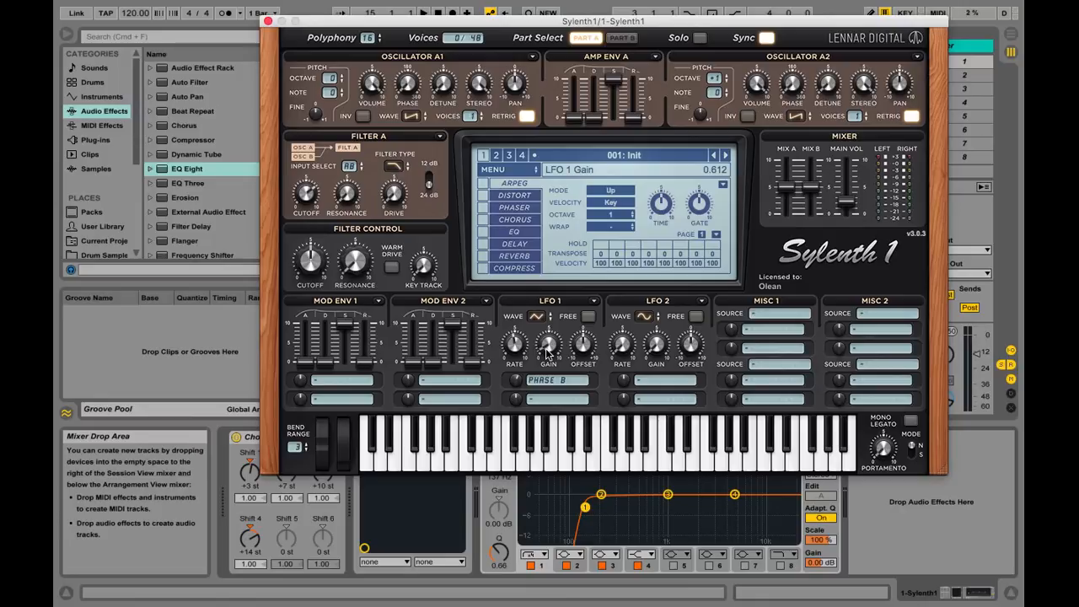
left_click_drag(546, 353, 548, 300)
left_click_drag(517, 381, 518, 378)
left_click(546, 351)
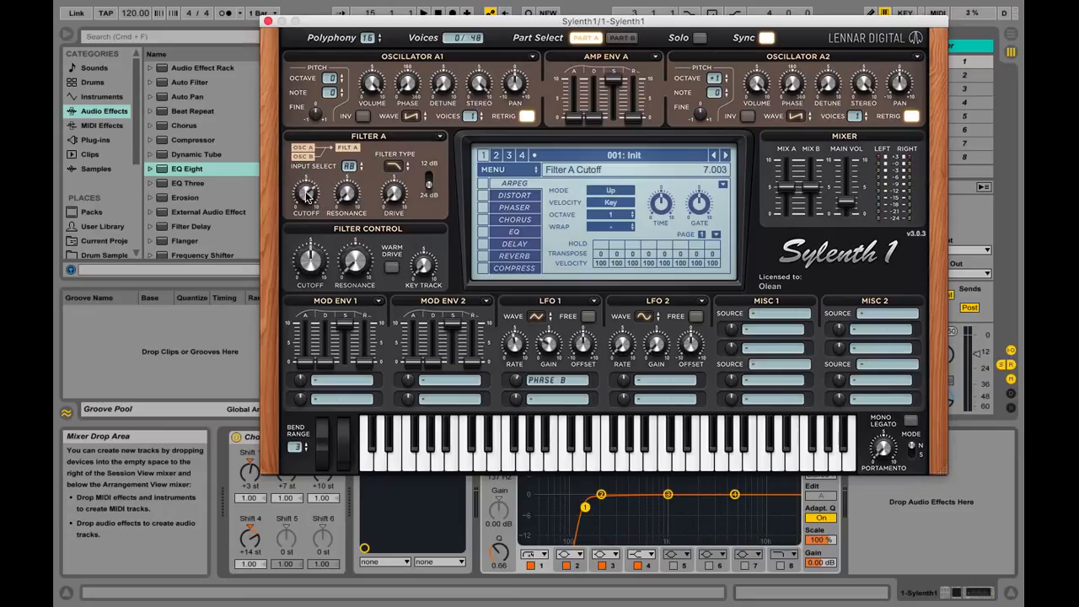
Step: Fine-tune Filter A's cutoff and LFO 1's gain while auditioning the chord
left_click_drag(307, 192, 309, 196)
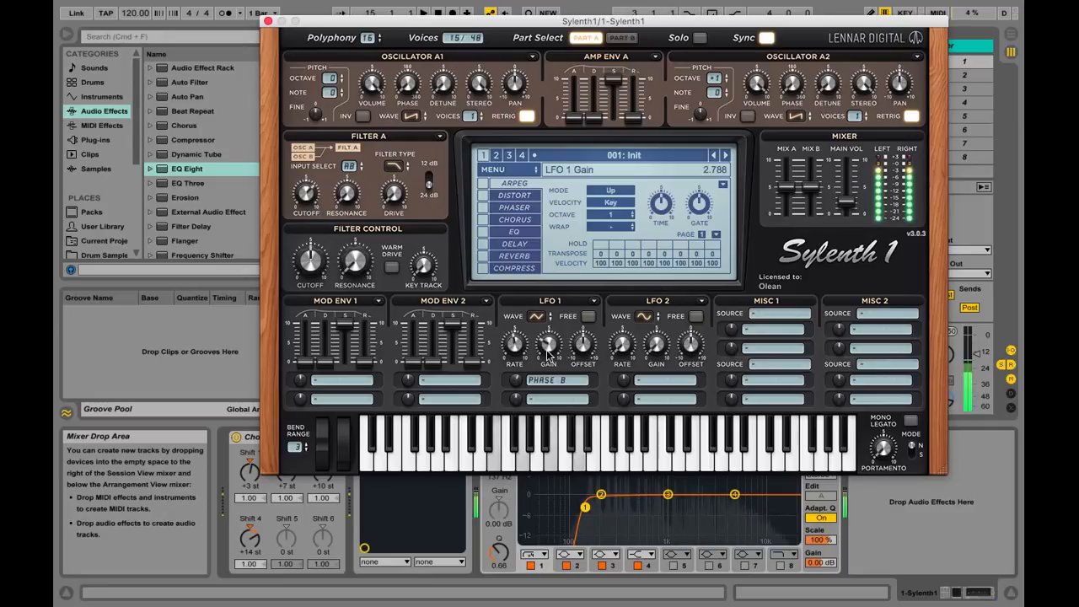
left_click_drag(546, 348, 547, 343)
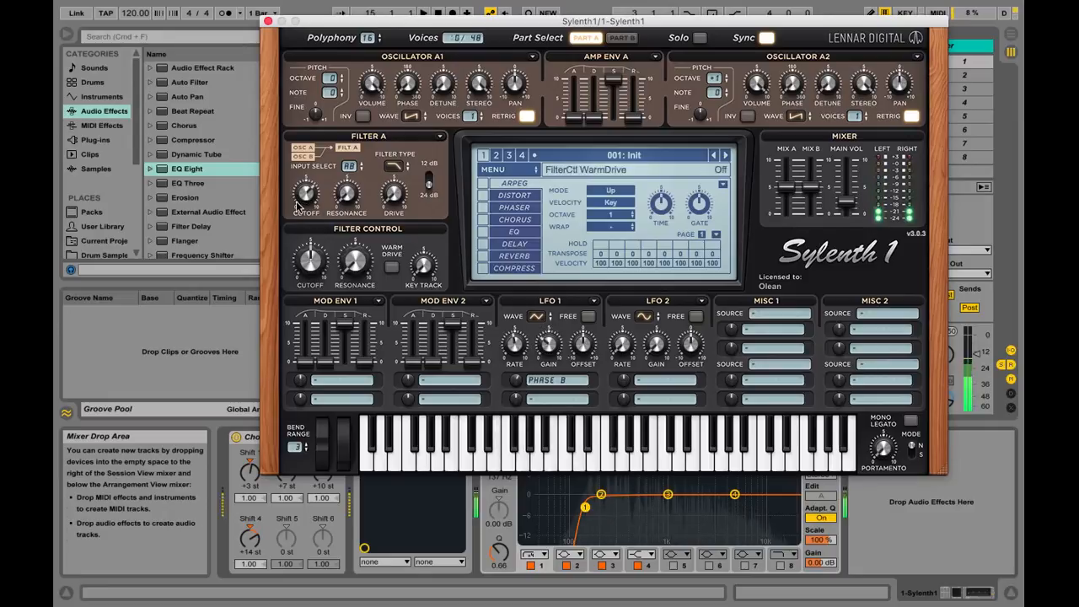
left_click_drag(306, 194, 307, 197)
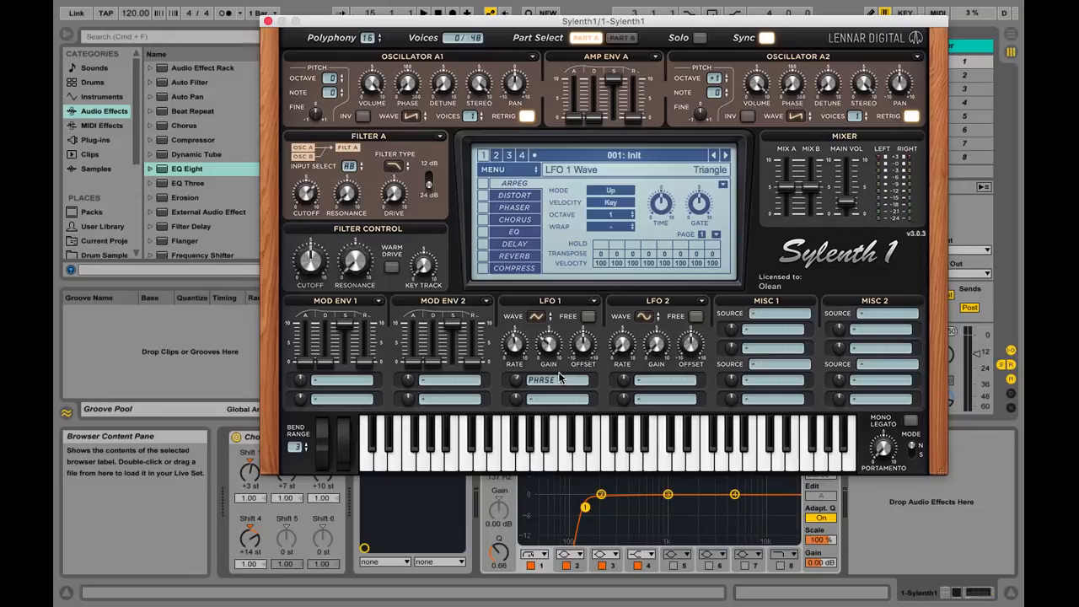
Step: Try small changes to LFO 1's offset around zero and keep its waveform on Triangle
mouse_move(584, 346)
mouse_move(588, 348)
left_mouse_down()
mouse_move(584, 296)
mouse_move(597, 264)
mouse_move(586, 193)
mouse_move(593, 346)
left_mouse_up()
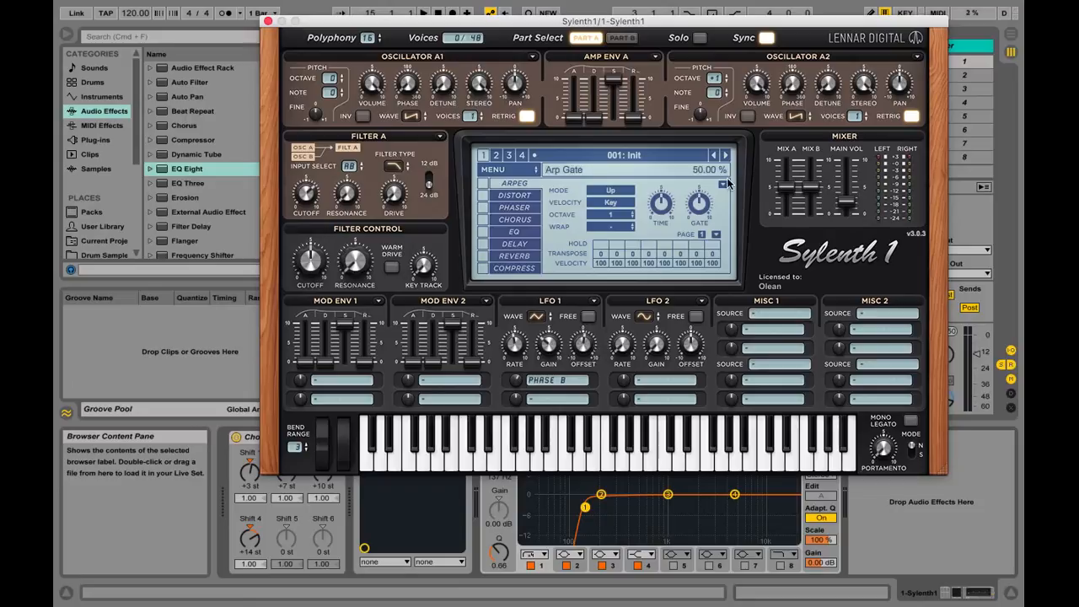
left_click_drag(584, 347, 586, 351)
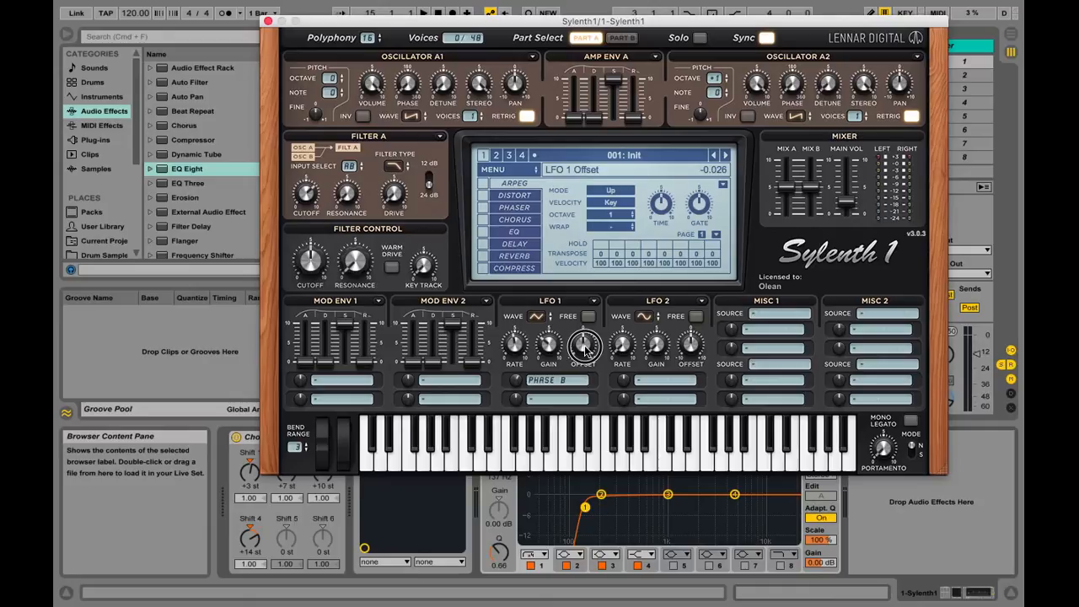
mouse_move(585, 349)
left_mouse_down()
mouse_move(601, 230)
mouse_move(584, 345)
left_mouse_up()
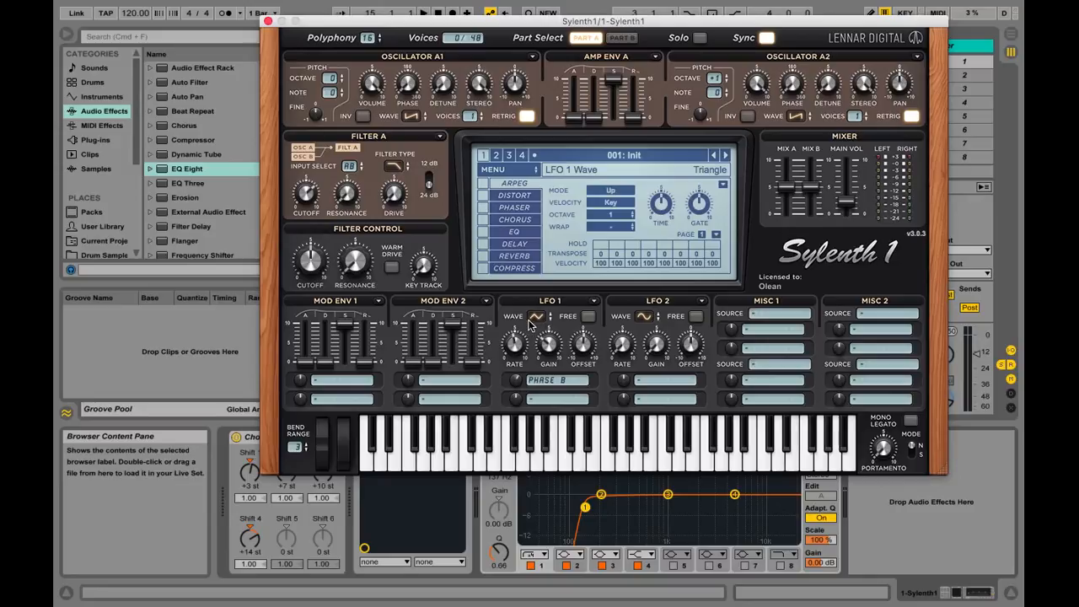
mouse_move(583, 347)
left_click_drag(588, 349, 578, 317)
left_click(534, 318)
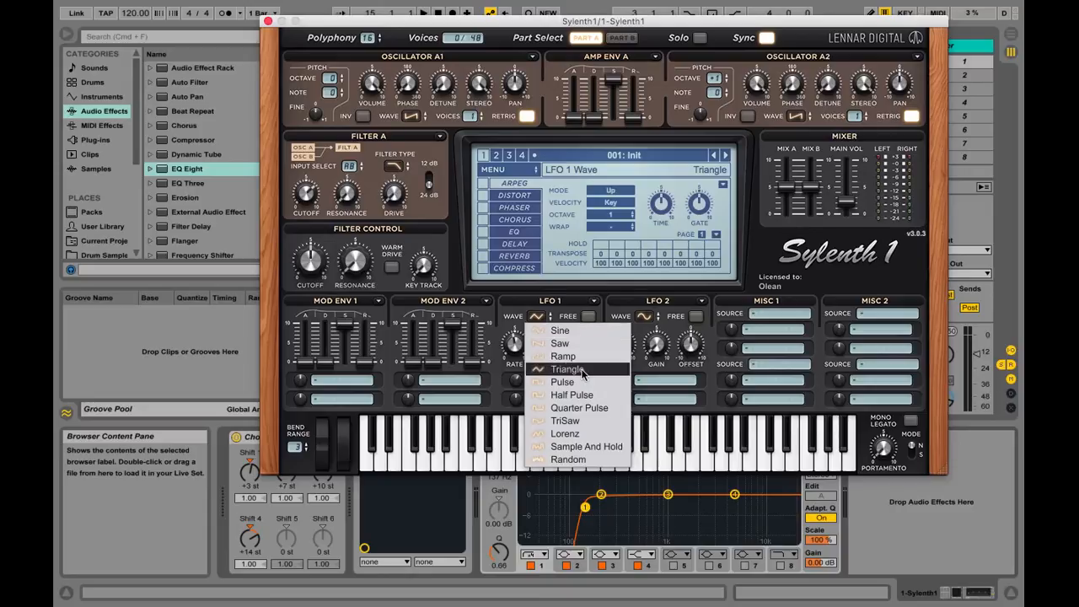
left_click(581, 370)
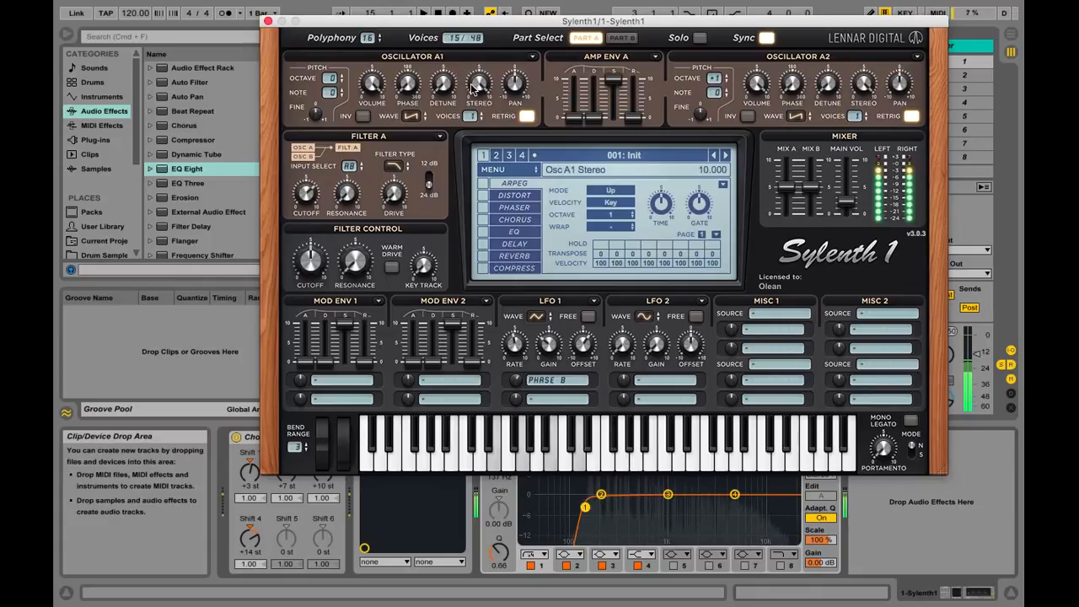
Step: Try raising the detune of oscillators A1 and A2 with their single voices
left_click_drag(444, 87, 442, 4)
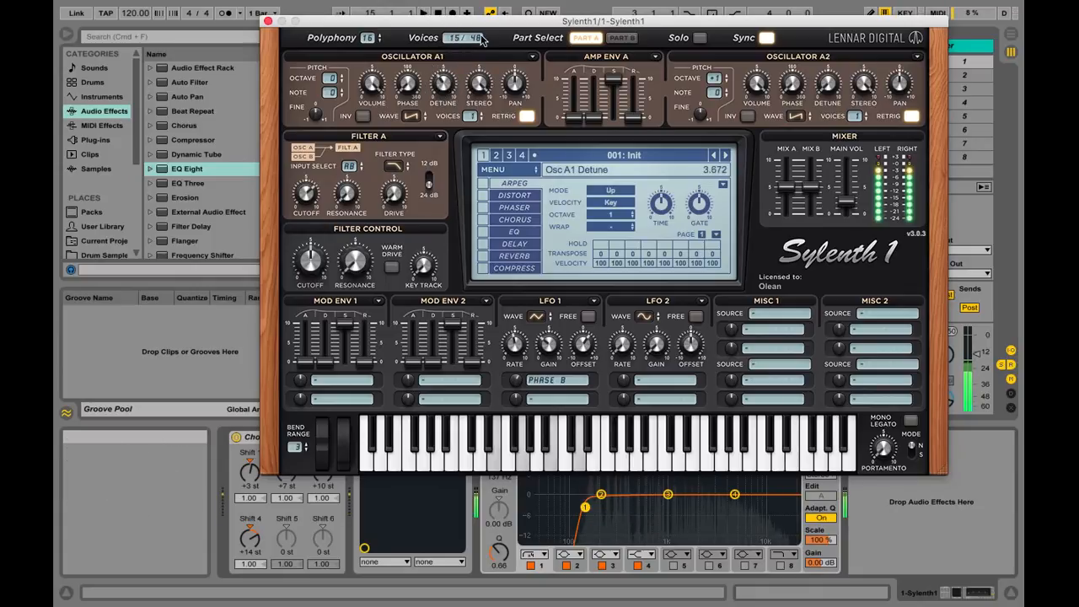
left_click_drag(823, 87, 830, 26)
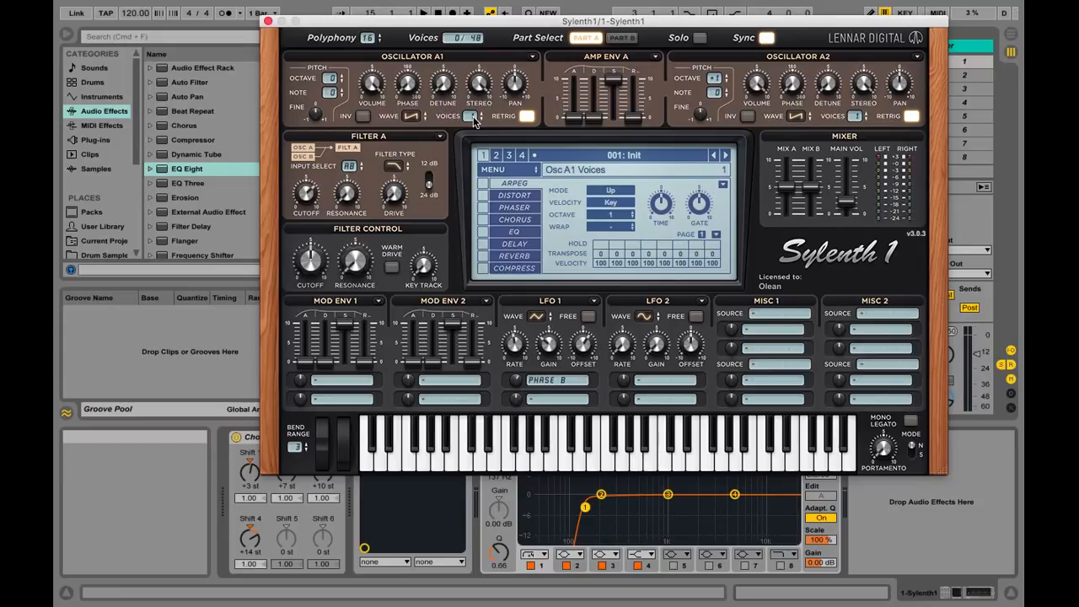
Step: Raise the voice count to 7 on oscillators A1, A2 and B1
left_click_drag(473, 120, 493, 67)
left_click_drag(474, 119, 476, 107)
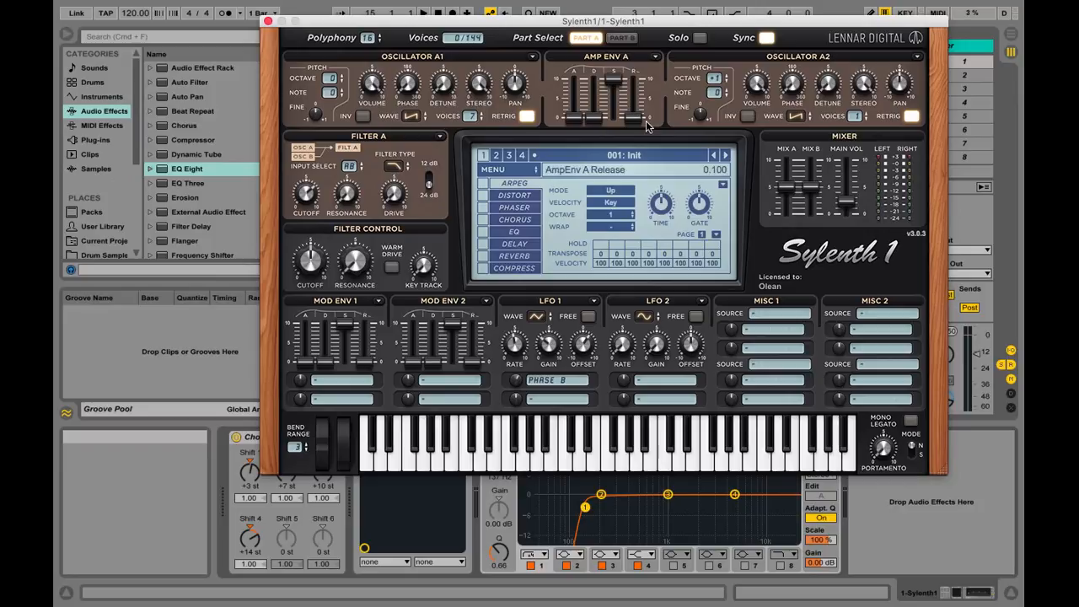
left_click_drag(856, 115, 861, 65)
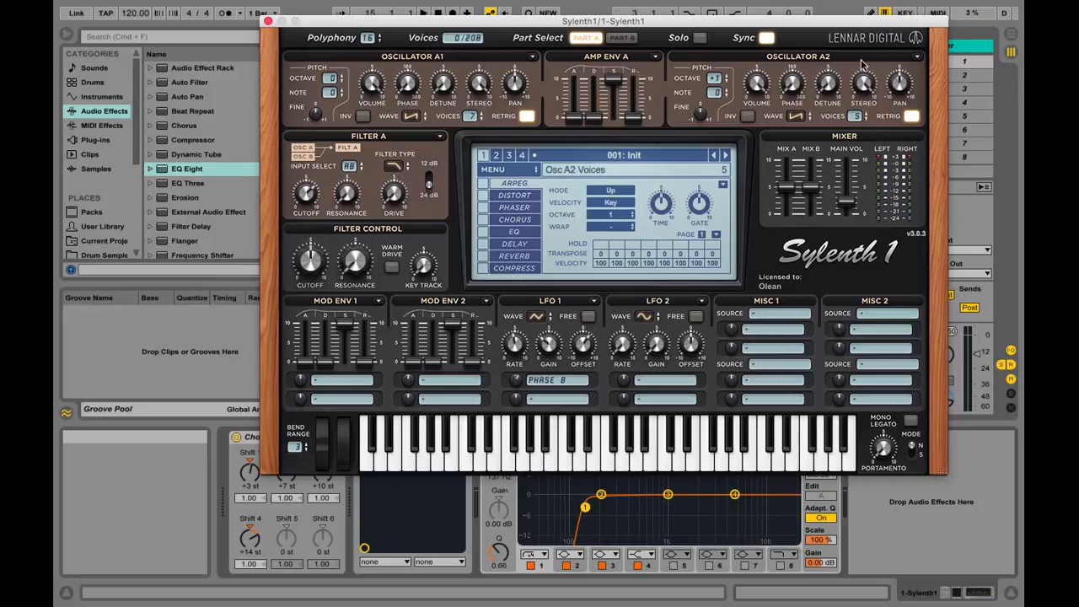
left_click(622, 38)
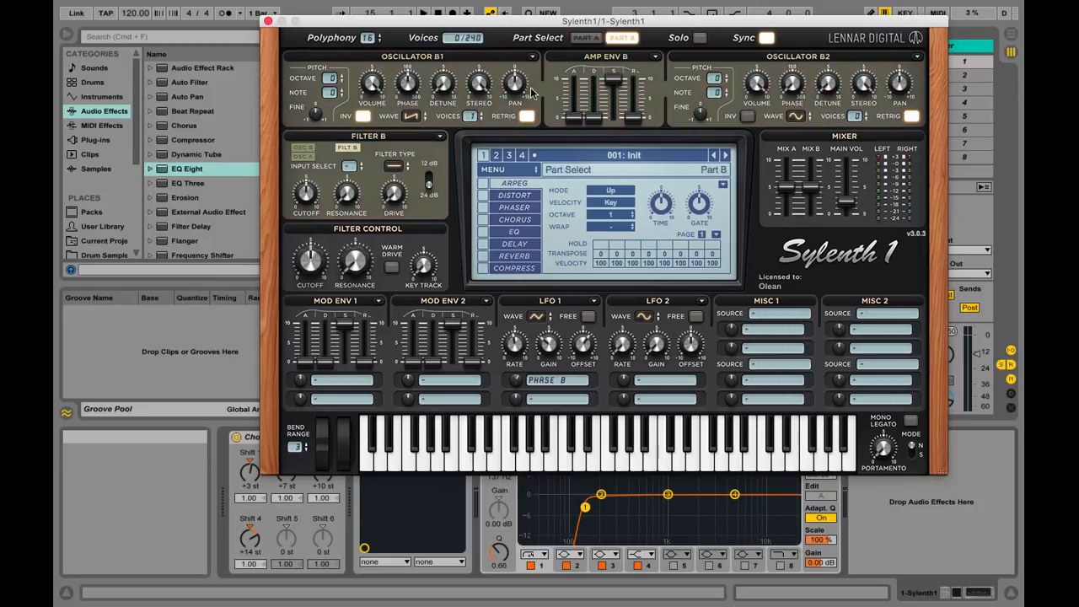
left_click_drag(480, 126, 516, 49)
Step: Lower the volumes of oscillators A1, B1 and A2, bringing A1 to about 5.7 and A2 to about 5.5
left_click(579, 39)
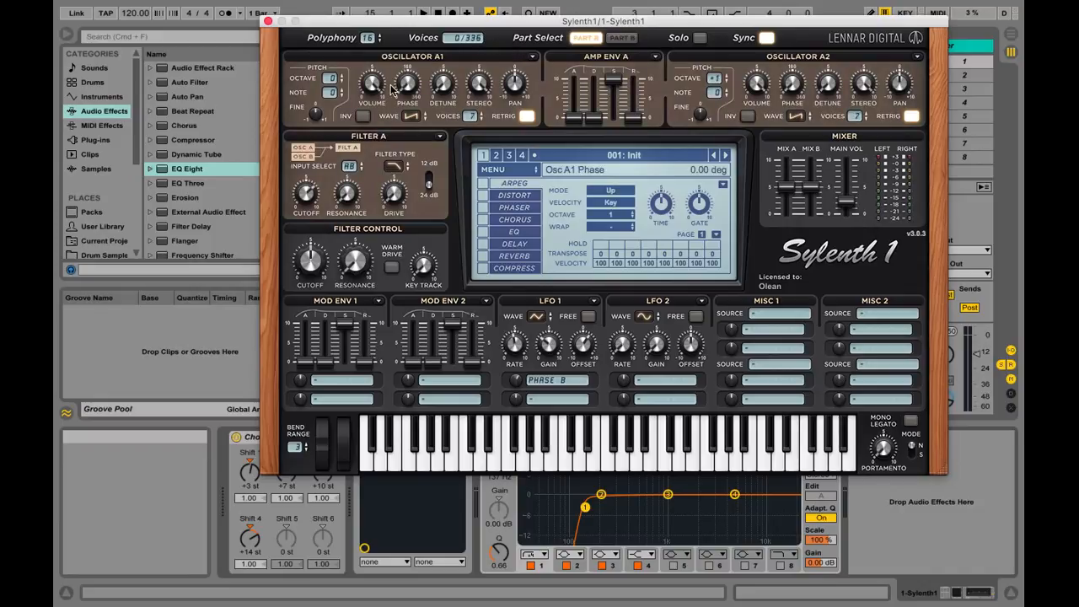
left_click_drag(368, 102, 373, 185)
left_click(619, 40)
left_click(349, 149)
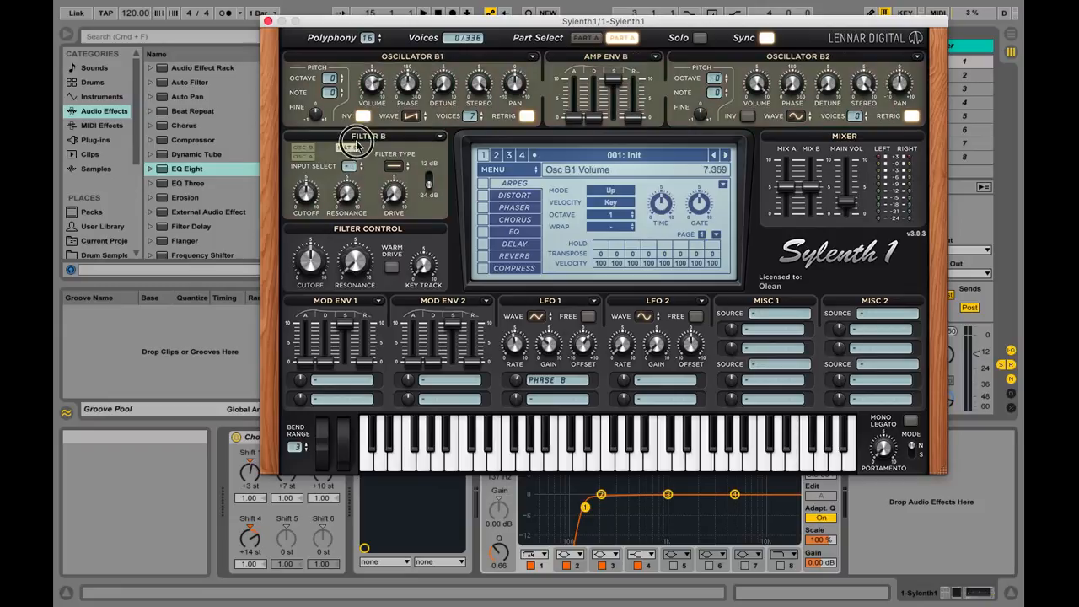
left_click_drag(376, 86, 375, 97)
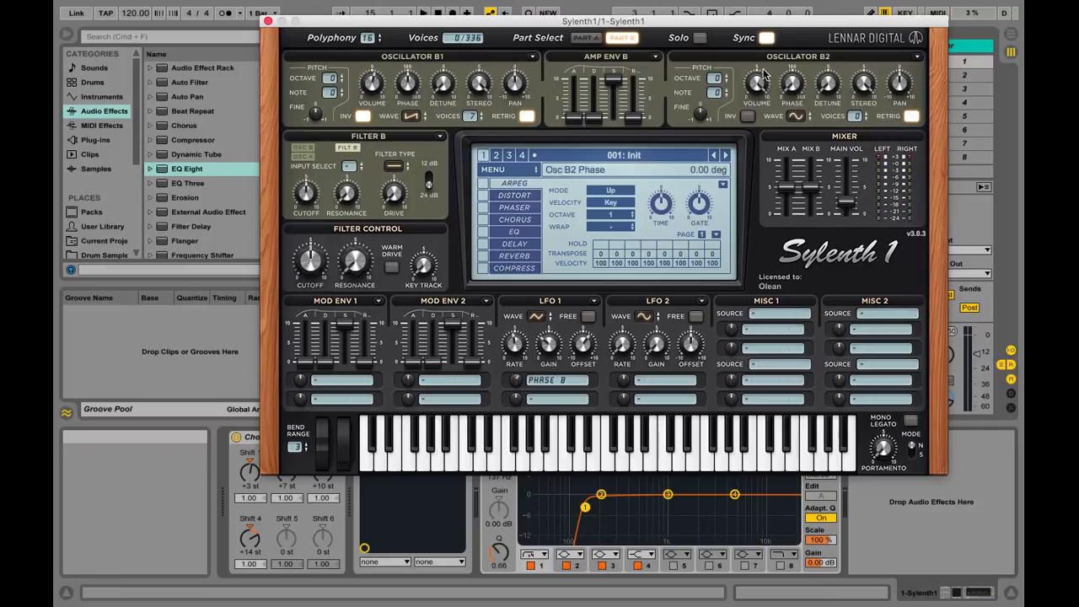
left_click(587, 38)
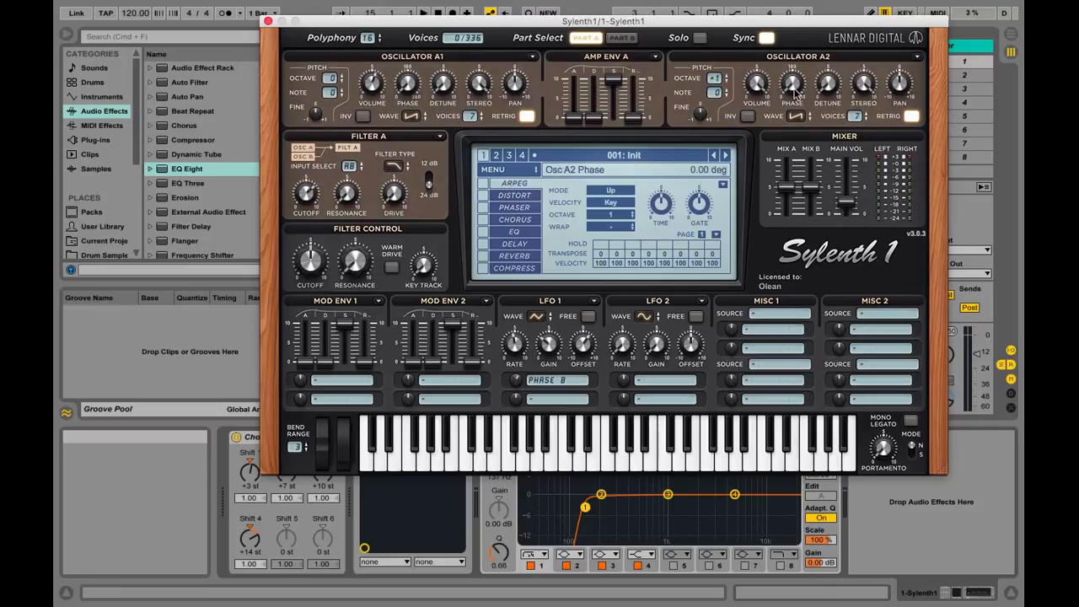
left_click(748, 161)
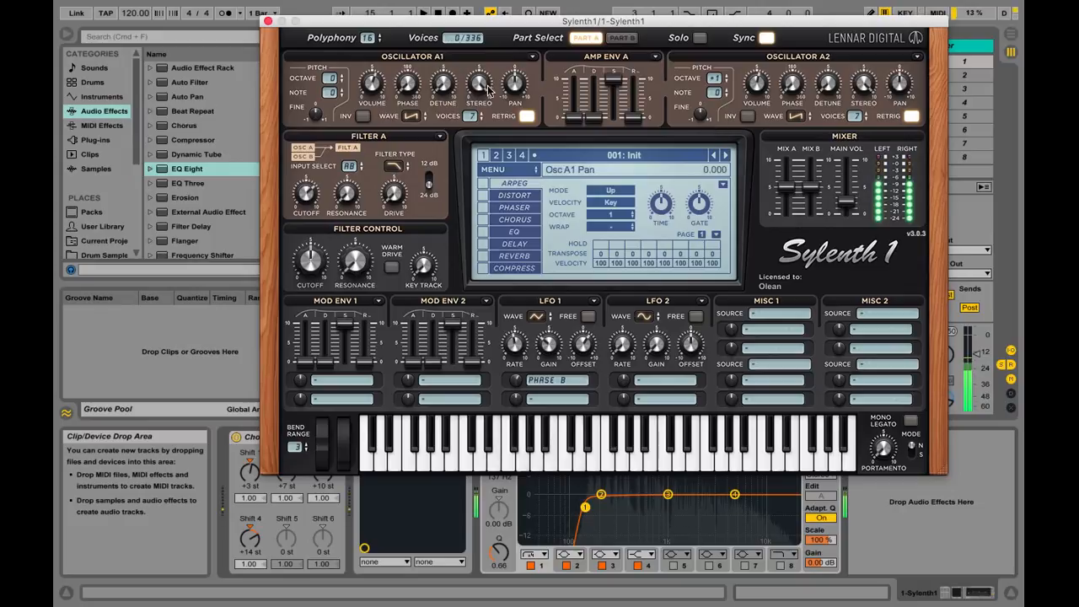
Step: Raise the detune of oscillator A1 to about 3.8 and of oscillator A2 to about 3.5 while auditioning the chord
left_click_drag(444, 87, 444, 3)
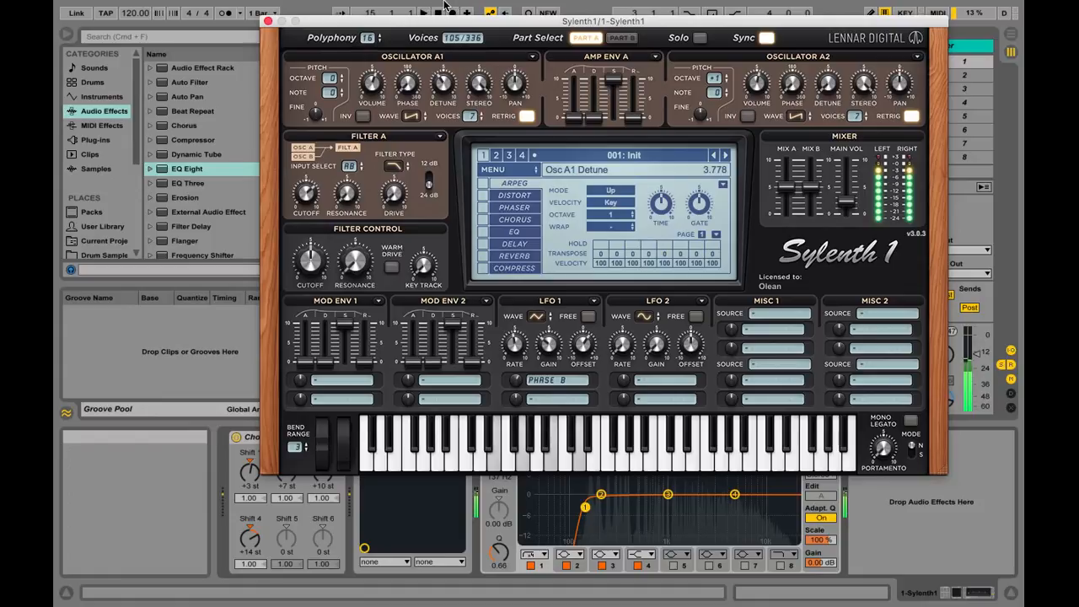
left_click_drag(451, 83, 452, 78)
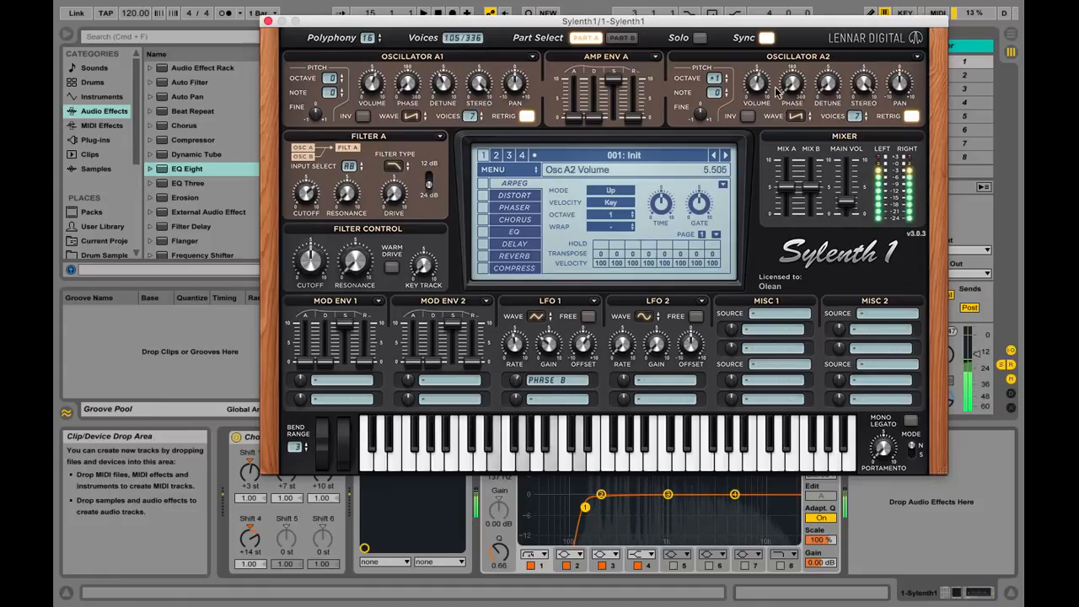
left_click_drag(827, 88, 829, 47)
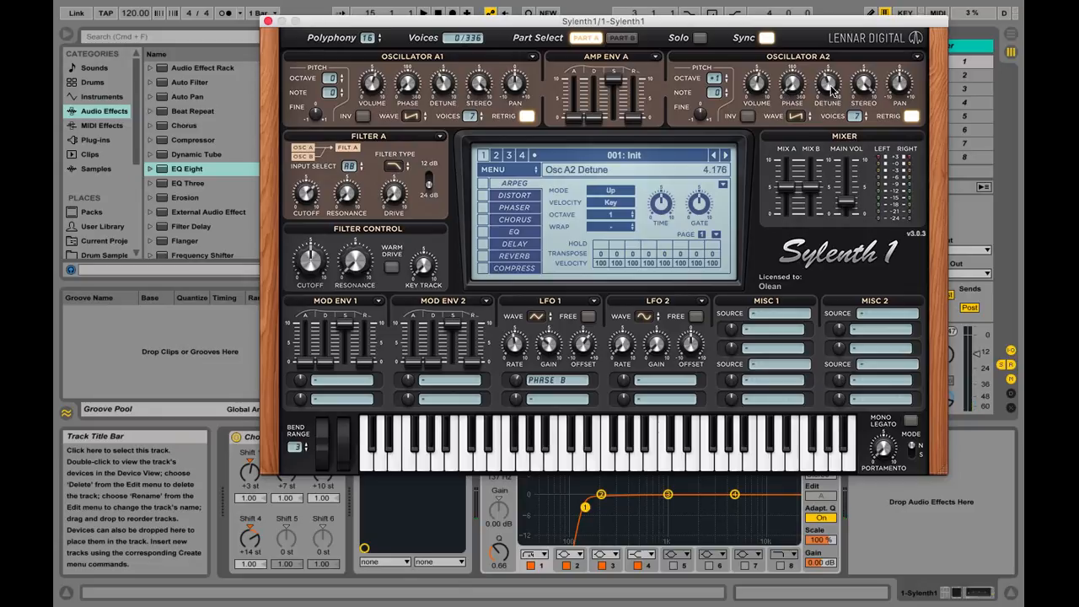
left_click(622, 37)
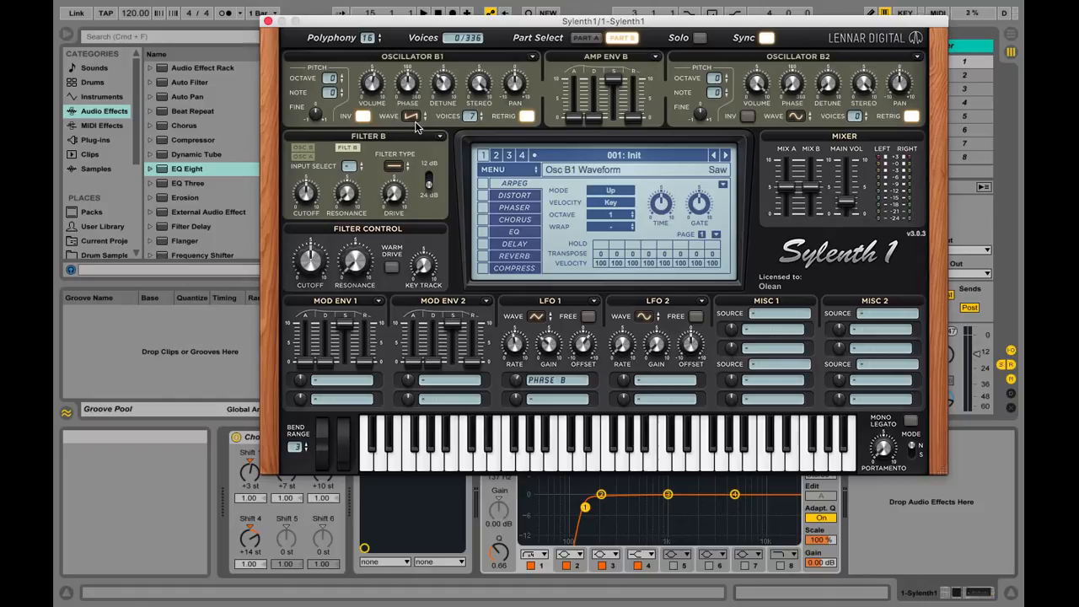
left_click(584, 38)
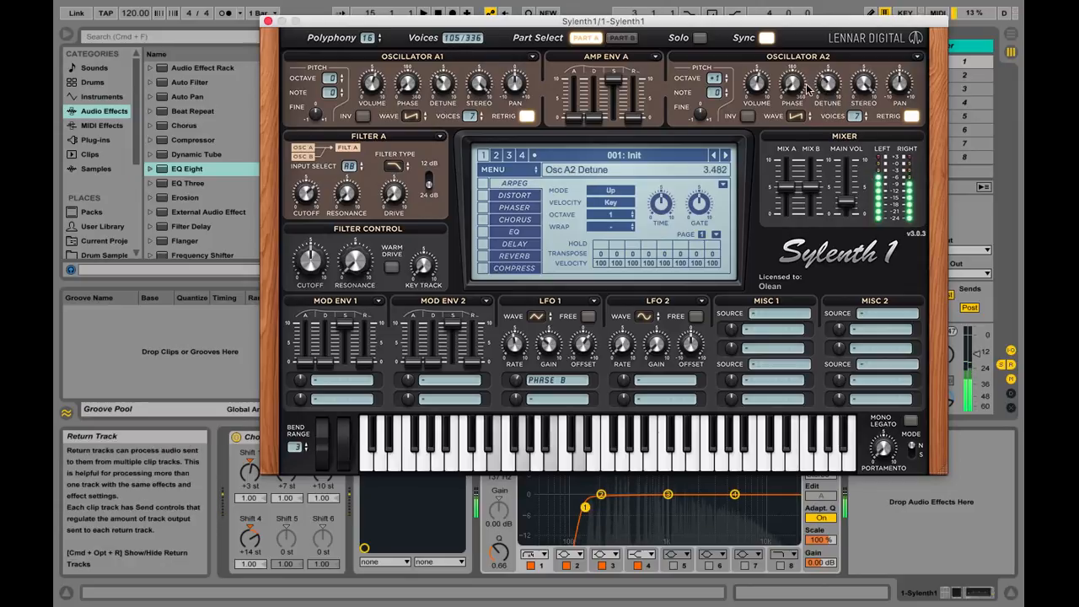
Step: Fine-tune oscillator B1's detune in Part B to about 3.4 and return to Part A
left_click(622, 38)
left_click_drag(443, 87, 448, 82)
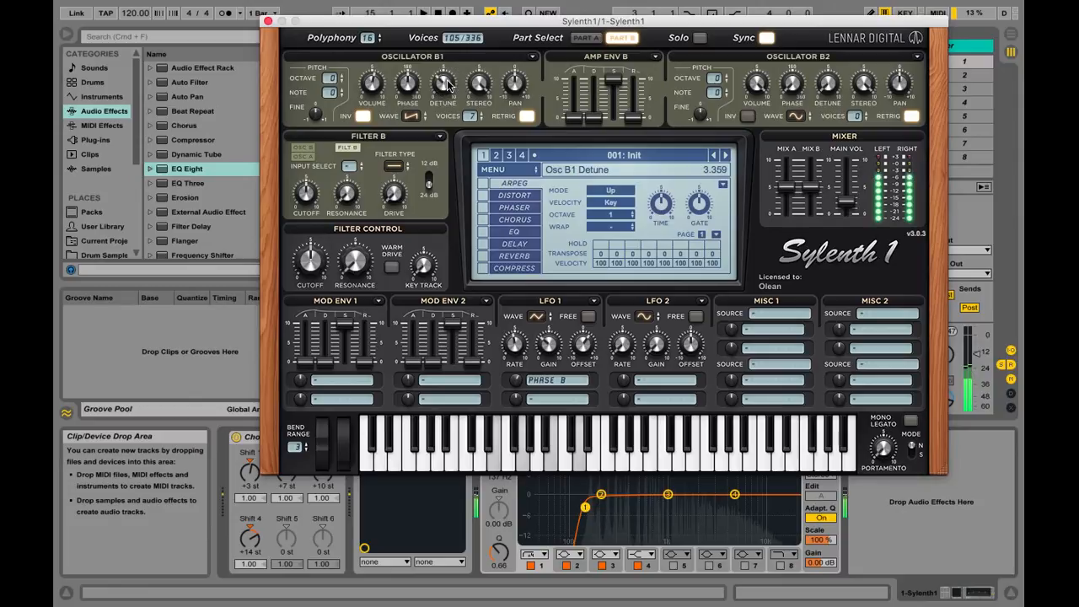
left_click(586, 38)
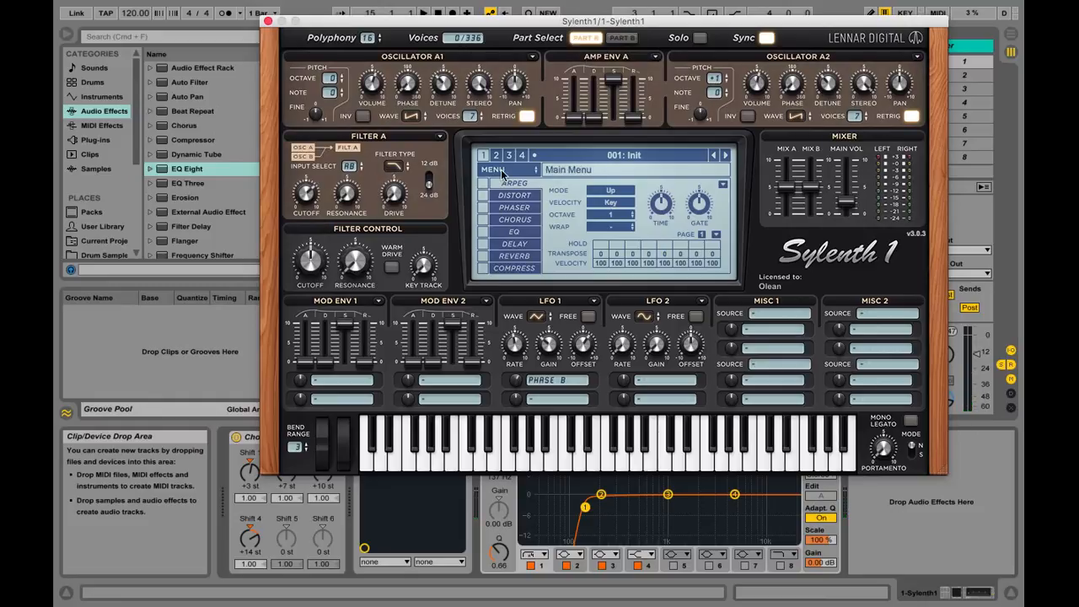
Step: Raise Filter A's resonance to about 2.5 and Amp Env A's attack to about 1.0
mouse_move(395, 196)
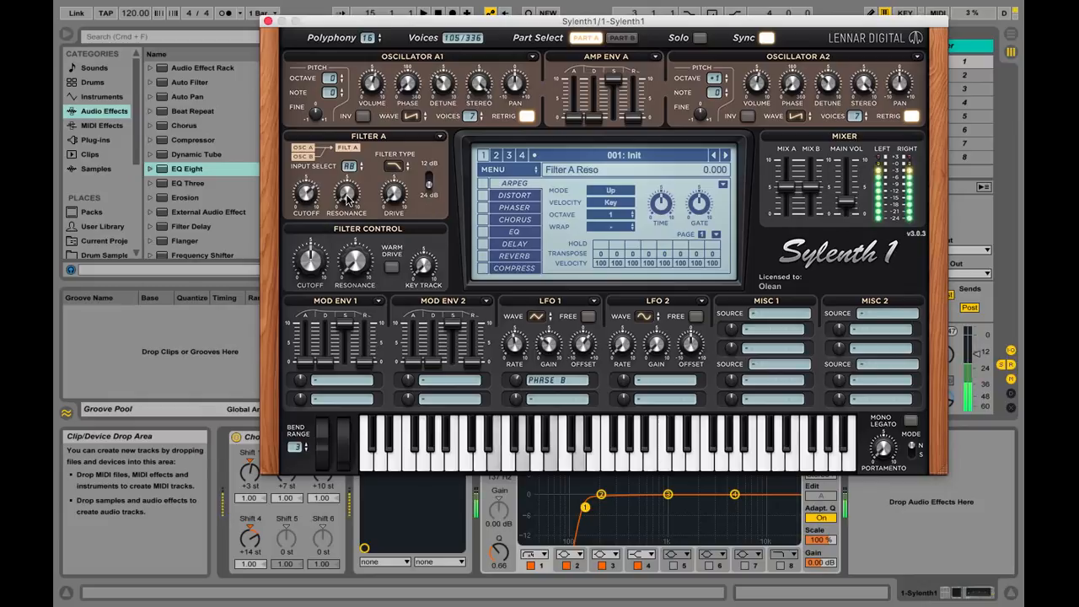
left_click_drag(347, 198, 353, 151)
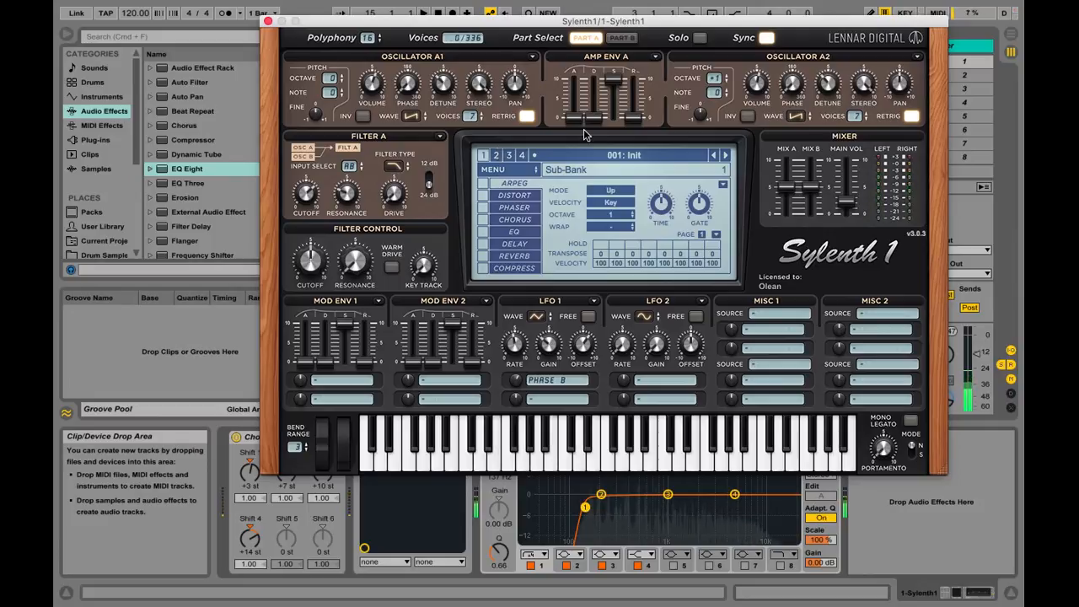
left_click_drag(577, 113, 579, 108)
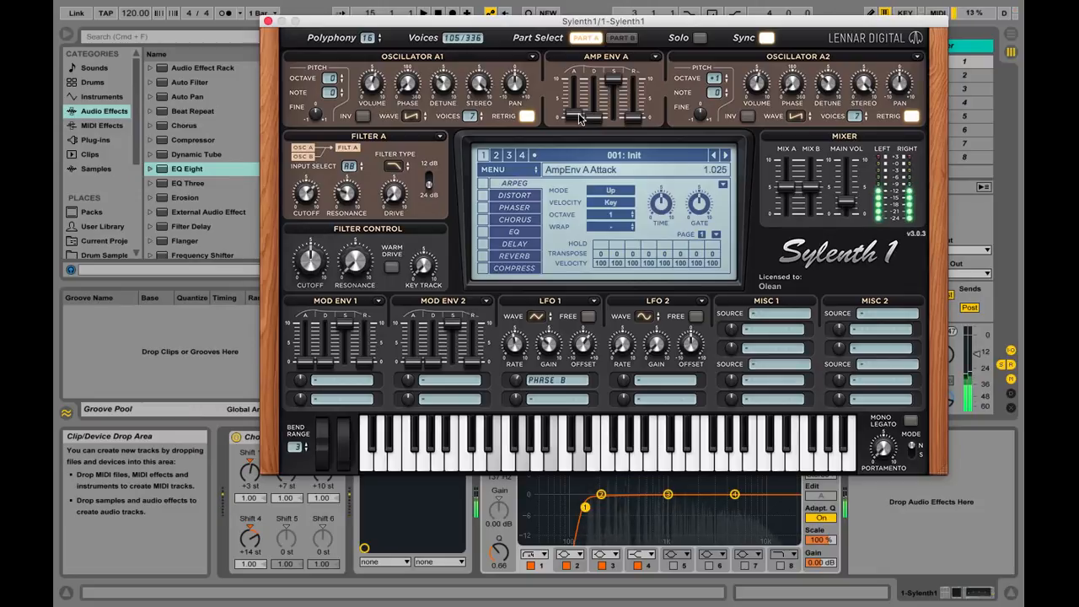
Step: Enable the synth's Reverb effect, set its dry/wet to about 30% and reduce its size
left_click(484, 256)
left_click(514, 256)
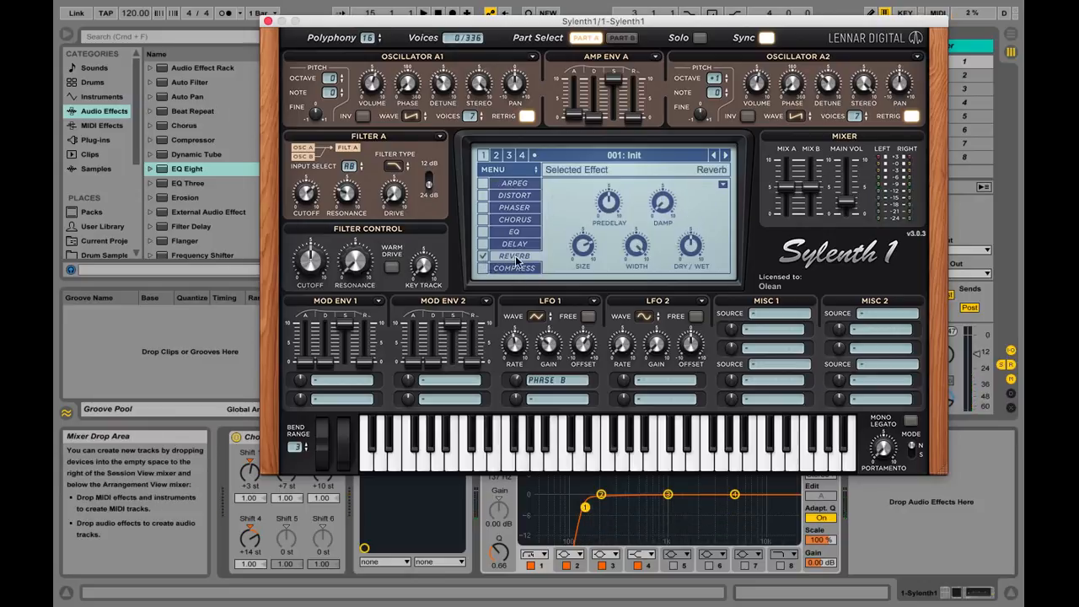
left_click_drag(693, 246, 689, 283)
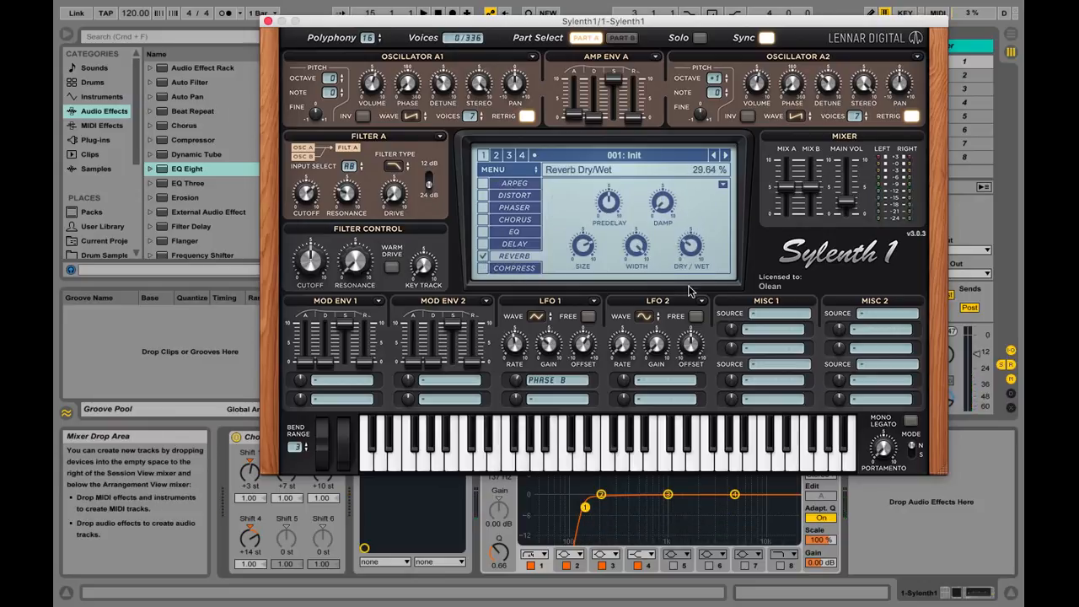
left_click_drag(577, 244, 574, 281)
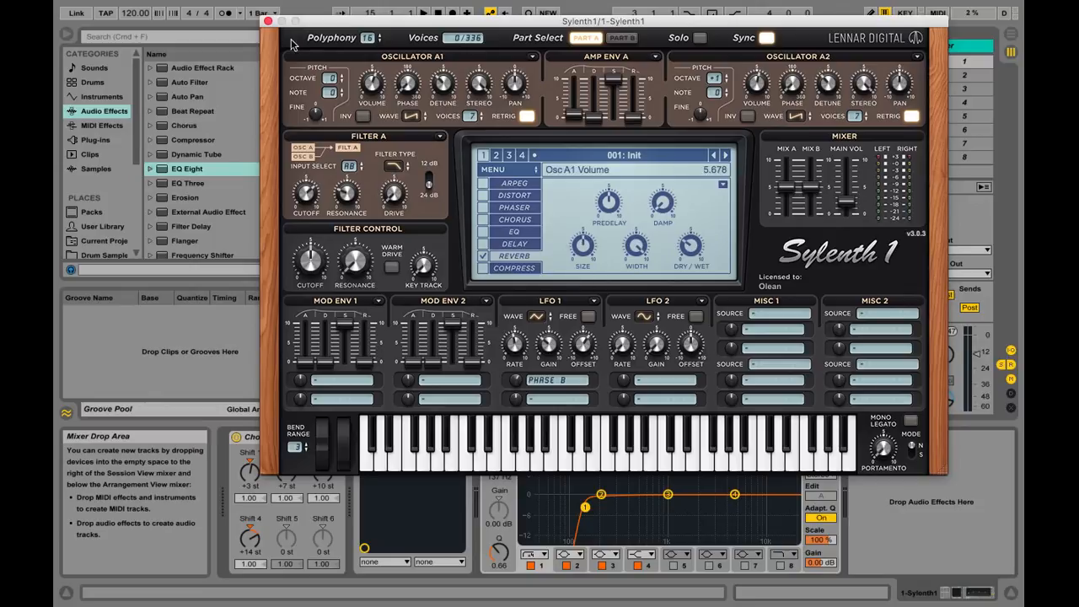
Step: Close the synth window and raise the Sylenth1 track's A-Reverb send to about -27 dB
left_click(268, 21)
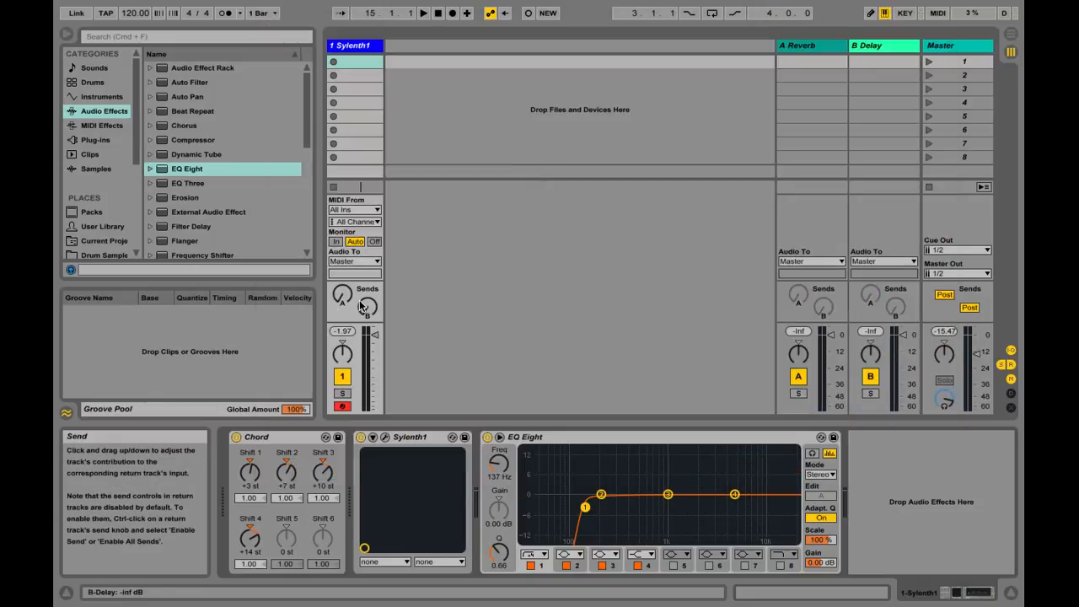
left_click_drag(338, 299, 338, 278)
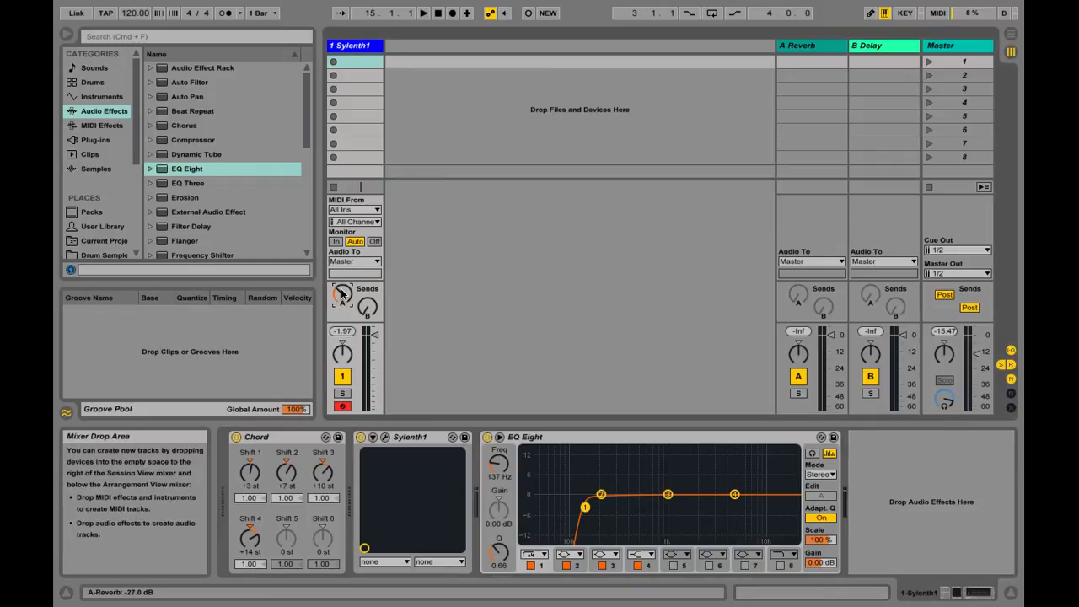
left_click(353, 47)
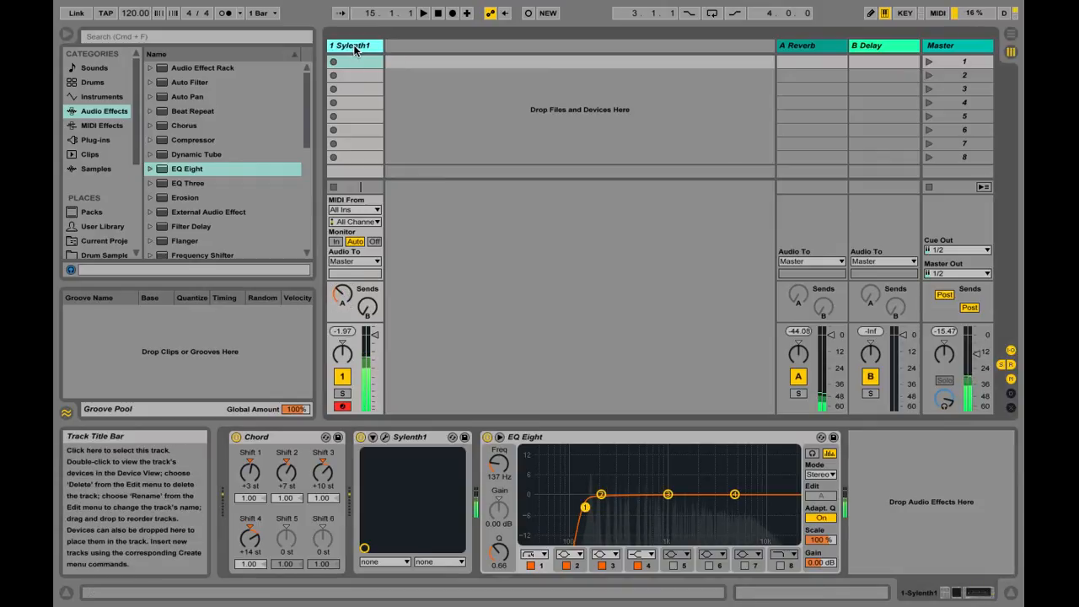
Step: Reopen the synth window, turn on Warm Drive and raise Filter A's drive
left_click(385, 436)
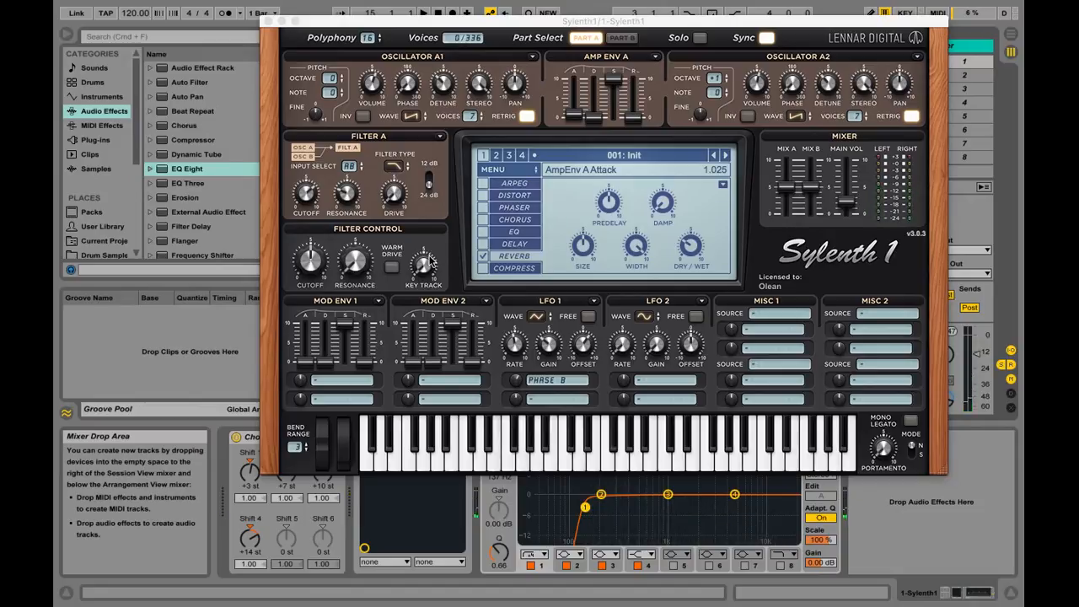
left_click(392, 268)
left_click_drag(394, 198, 397, 171)
left_click_drag(397, 157, 399, 139)
left_click_drag(394, 198, 409, 116)
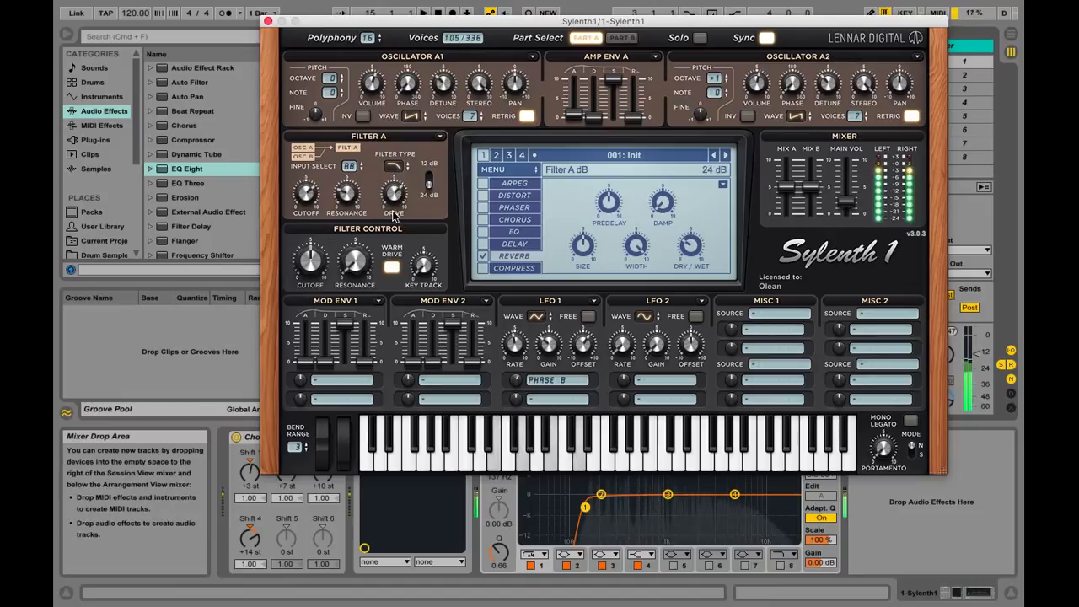
Step: Try Filter A's slope switch and fine-tune the filter's cutoff
left_click(429, 181)
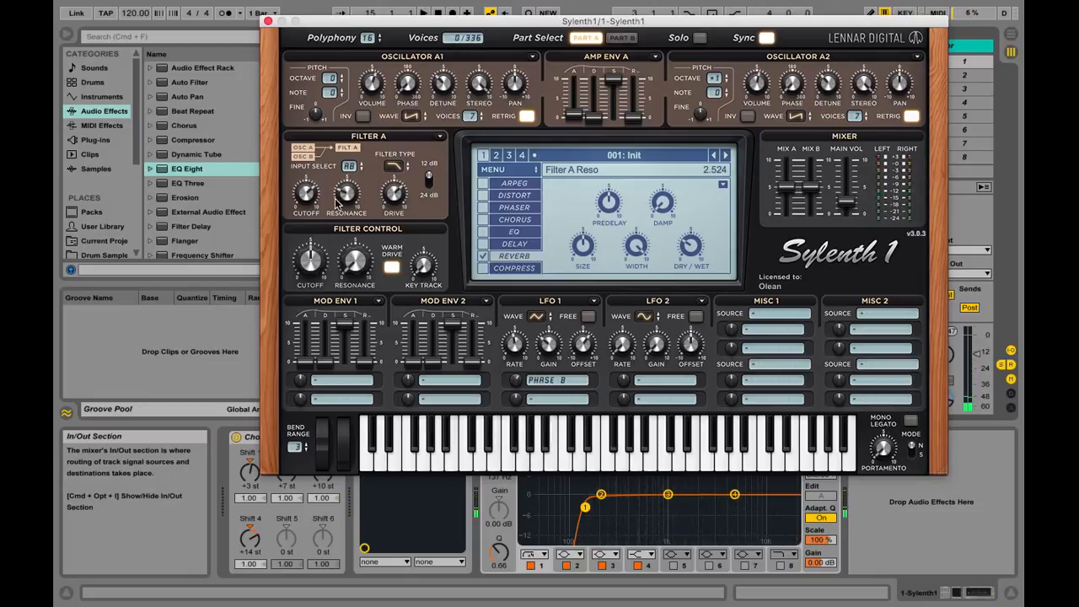
mouse_move(310, 194)
left_mouse_down()
mouse_move(305, 208)
mouse_move(308, 195)
left_mouse_up()
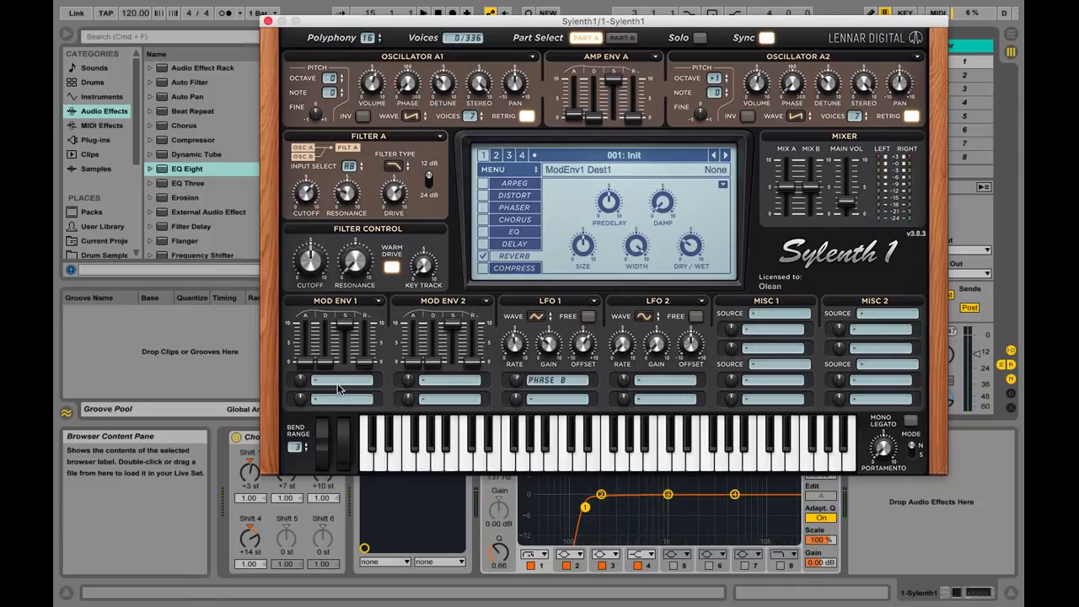
Step: Route LFO 2 to Cutoff A and B and set its waveform to Triangle
left_click(652, 380)
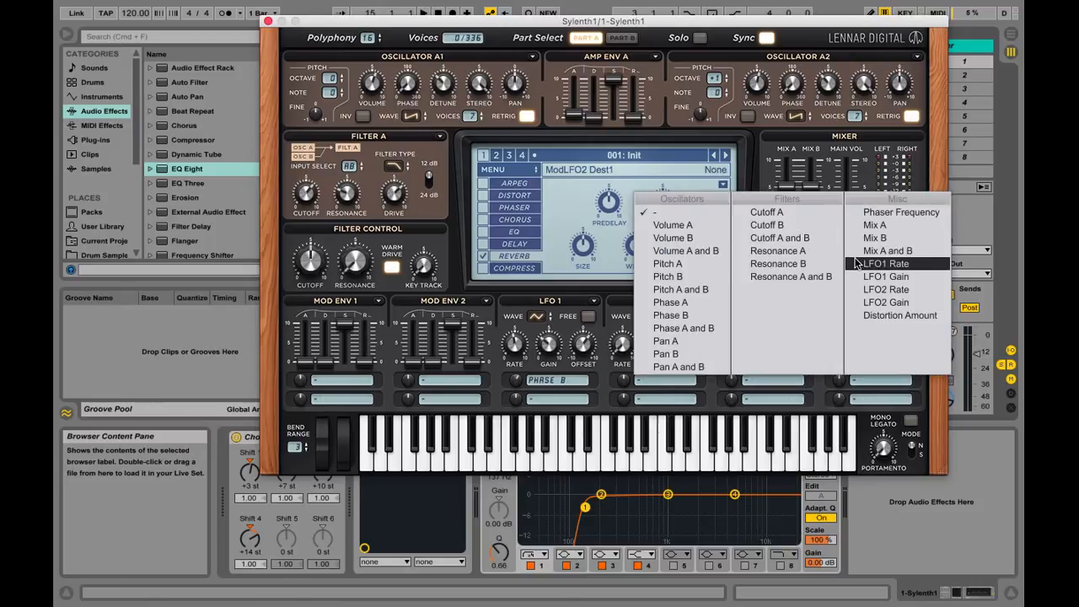
left_click(796, 240)
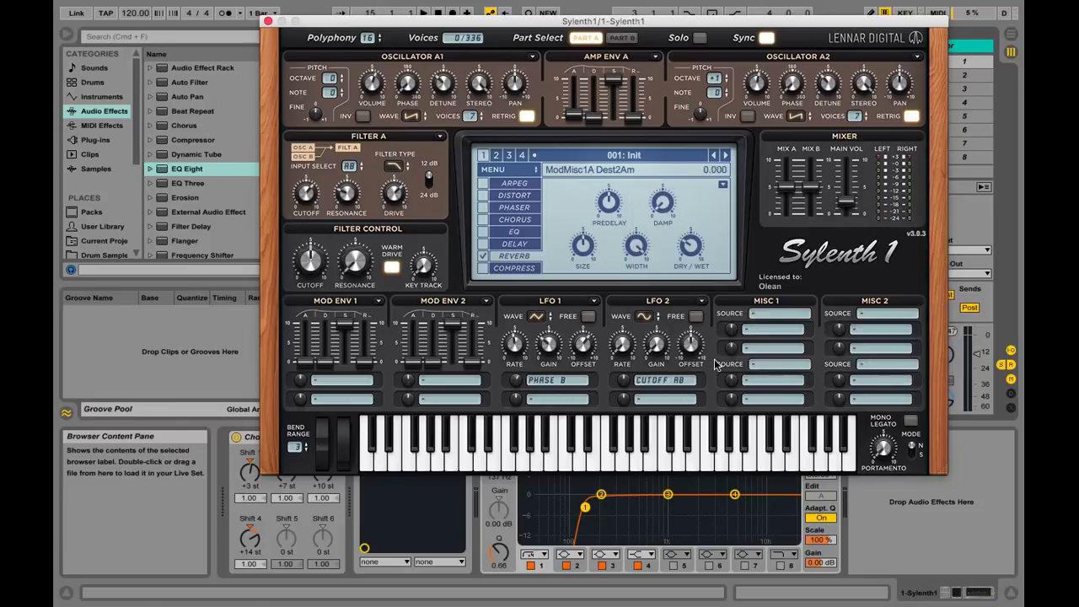
left_click_drag(627, 342, 626, 321)
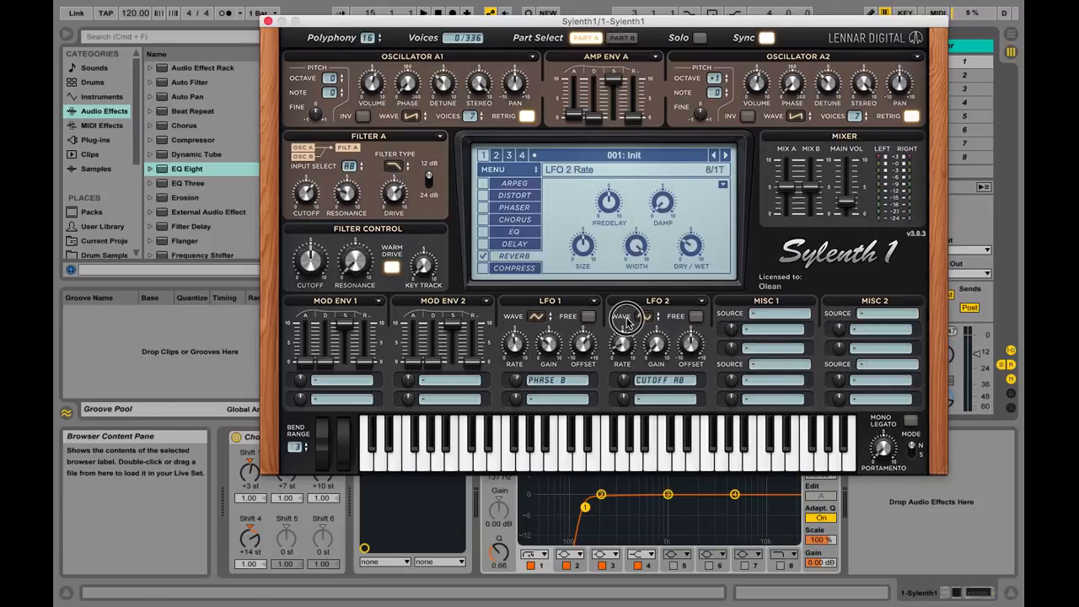
left_click(641, 317)
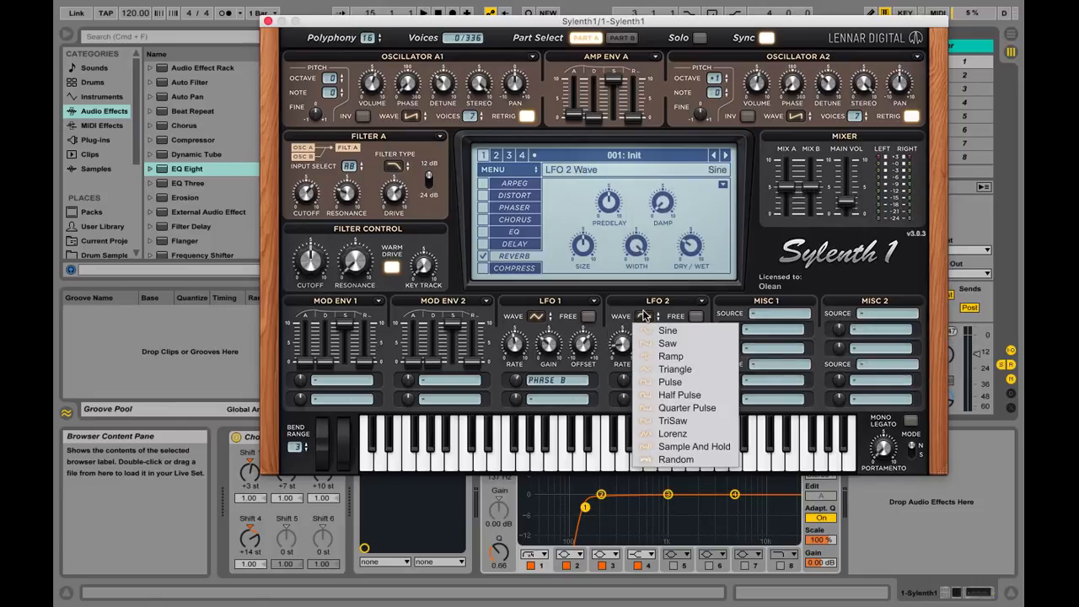
left_click(689, 371)
Step: Fine-tune LFO 2's rate and gain and set its cutoff modulation amount to about 2.2
left_click_drag(625, 345, 670, 302)
left_click_drag(623, 380, 634, 364)
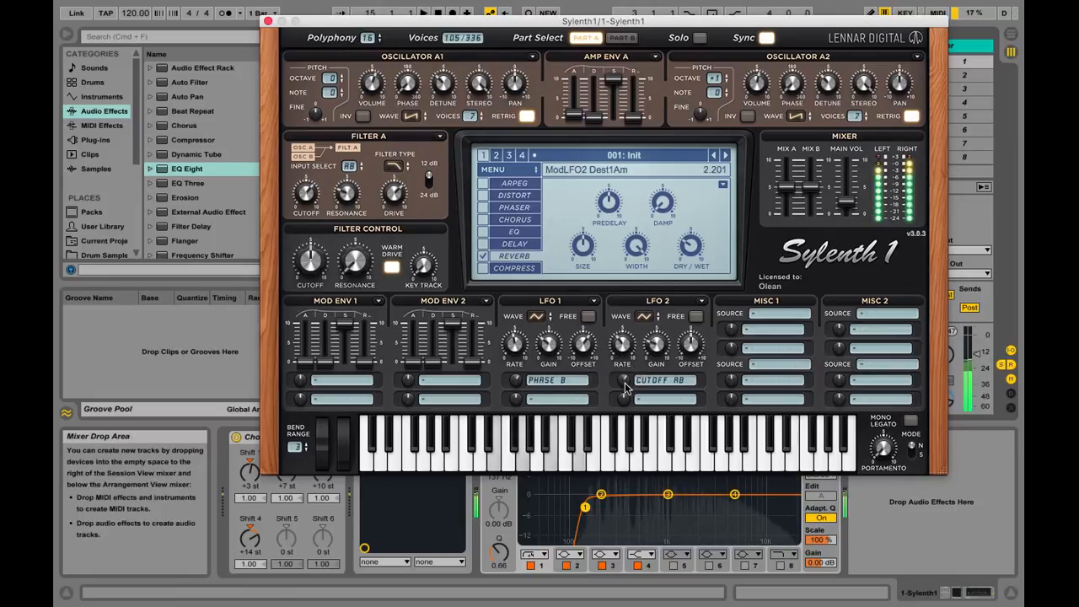
left_click_drag(656, 344, 651, 360)
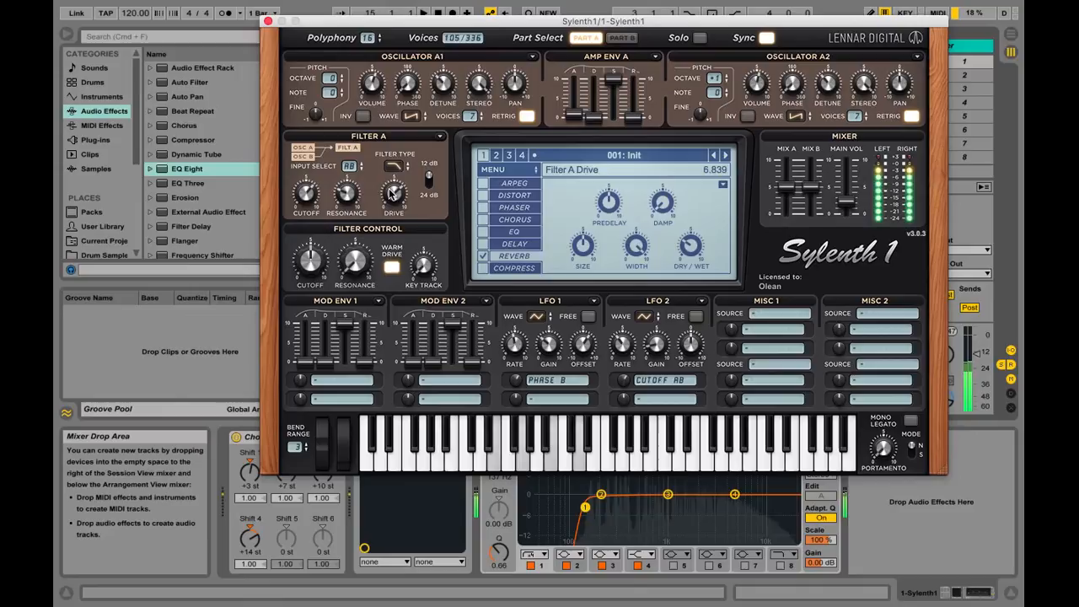
Step: Lower EQ Eight's band 2 slightly, shift it to a higher frequency and adjust its gain and Q
left_click_drag(601, 494, 622, 501)
left_click_drag(496, 514, 495, 516)
left_click_drag(495, 557, 496, 542)
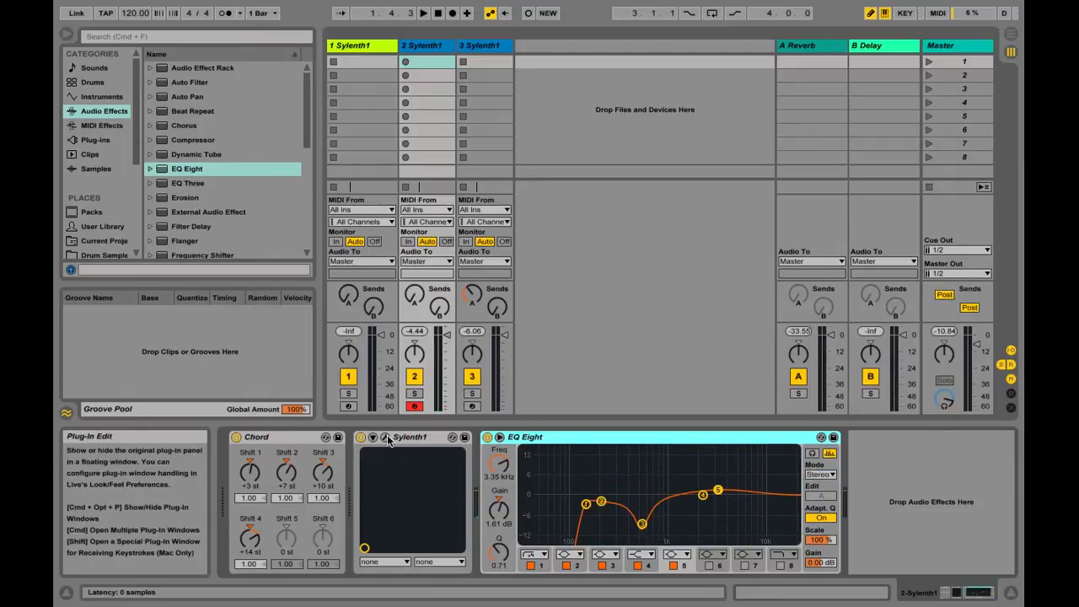
Step: Open the Sylenth1 window on track 2, move it clear and view the patch's Delay settings
left_click(386, 437)
left_click_drag(479, 62, 512, 36)
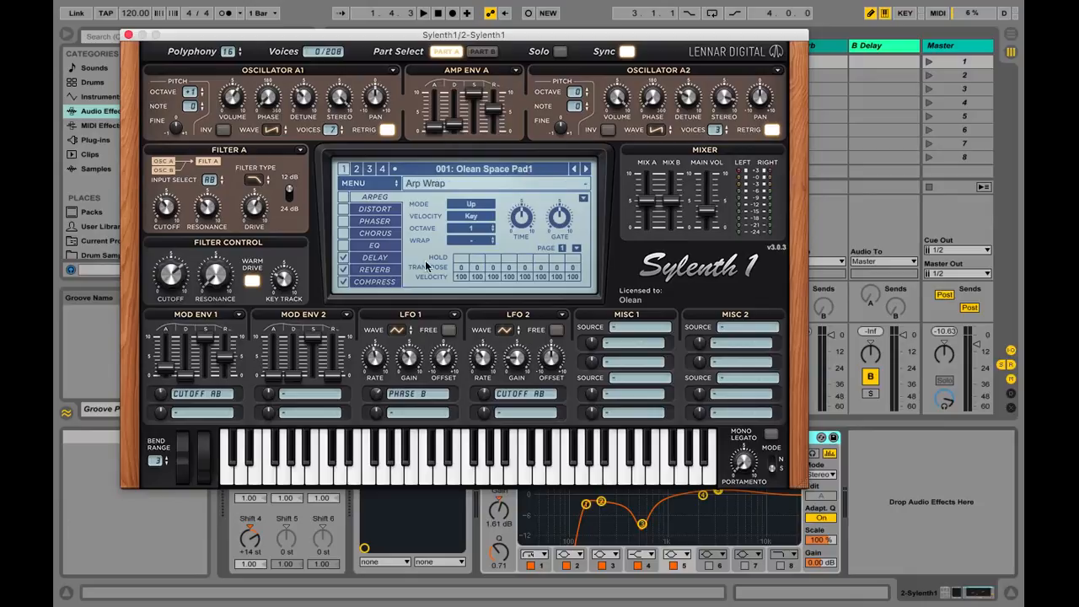
left_click(376, 258)
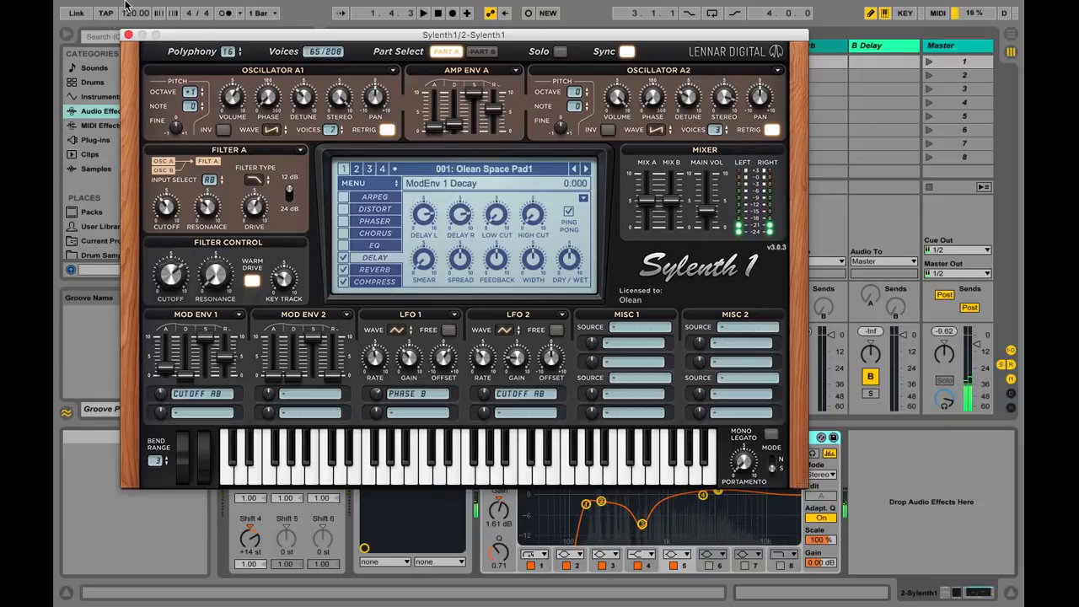
Step: Close the synth window and raise track 2's A-Reverb send
left_click(129, 36)
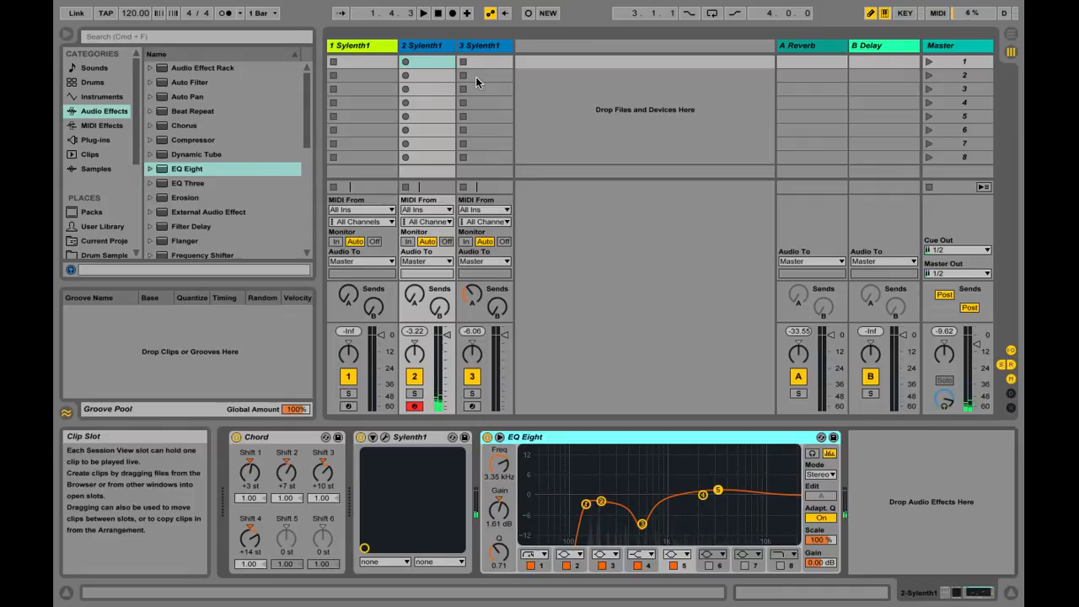
left_click_drag(413, 296, 414, 261)
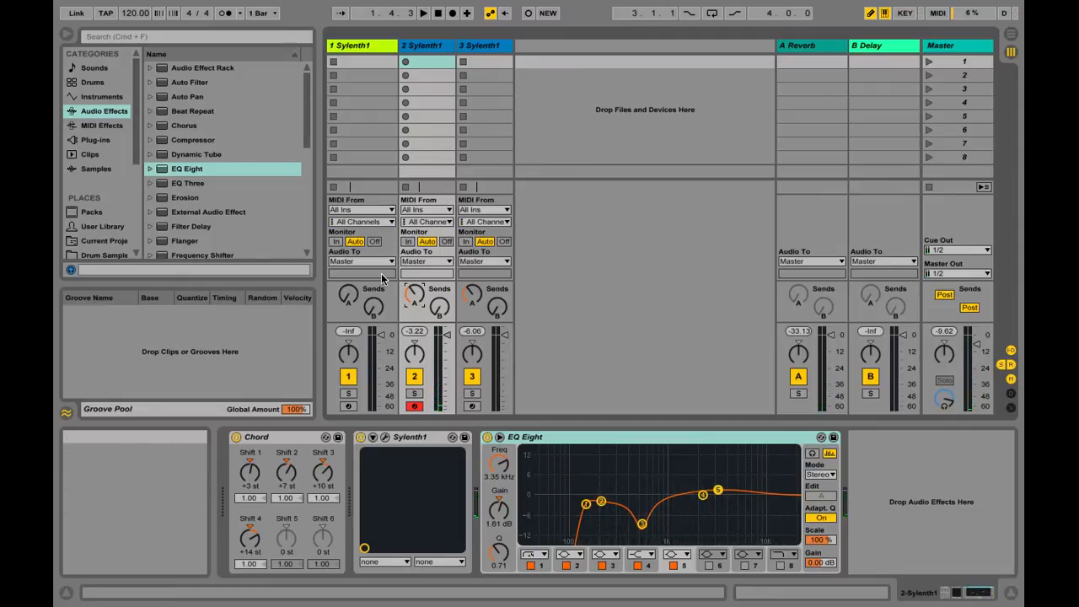
Step: Delete the Chorus effect from track 3's Sylenth1 device chain and arm that track for recording
left_click(483, 45)
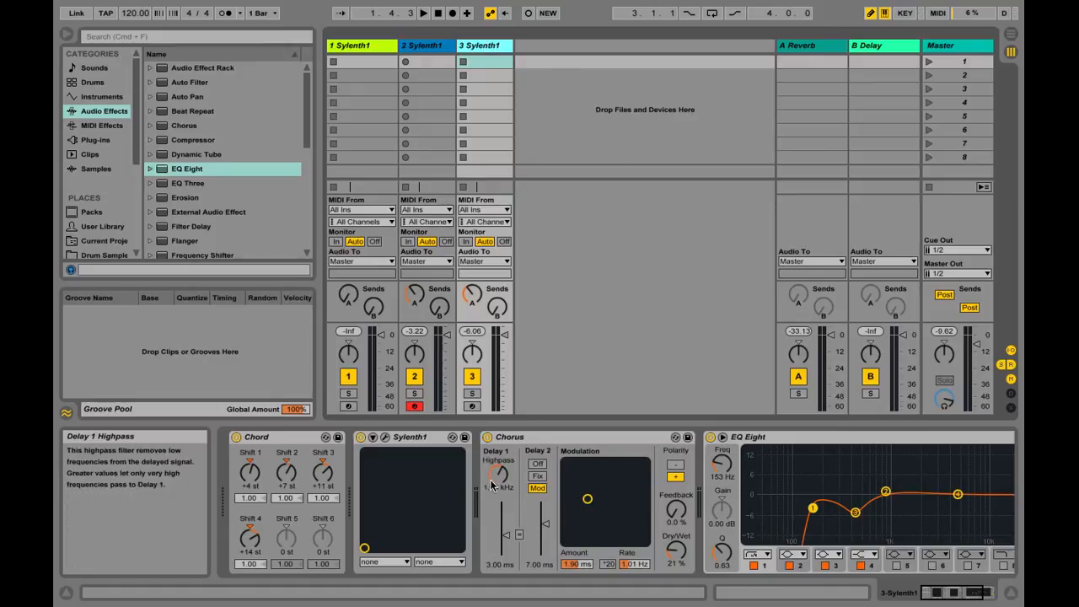
left_click(487, 438)
left_click(531, 438)
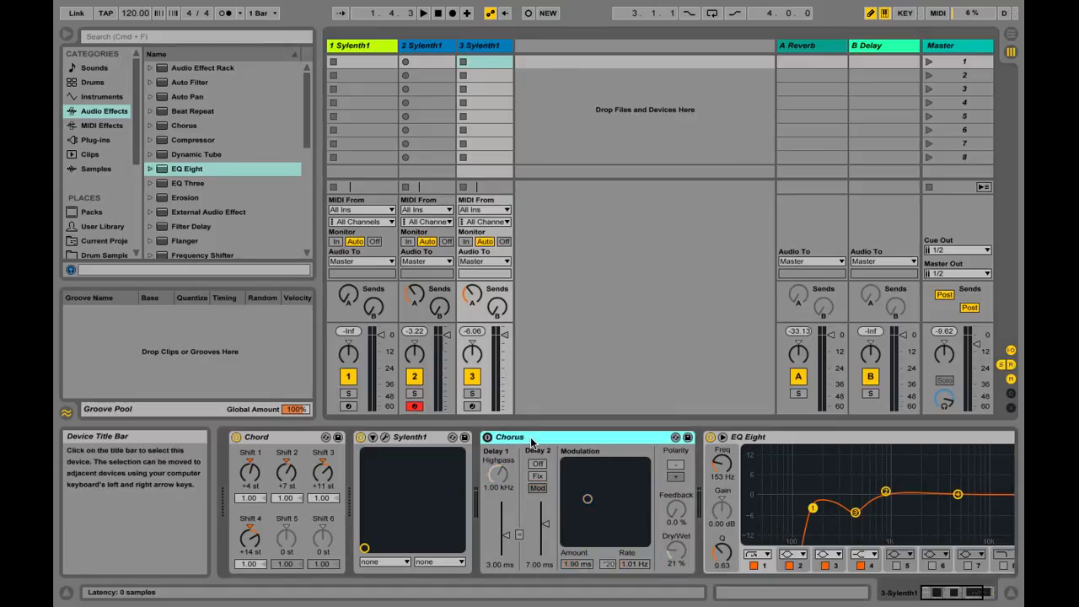
key("Delete")
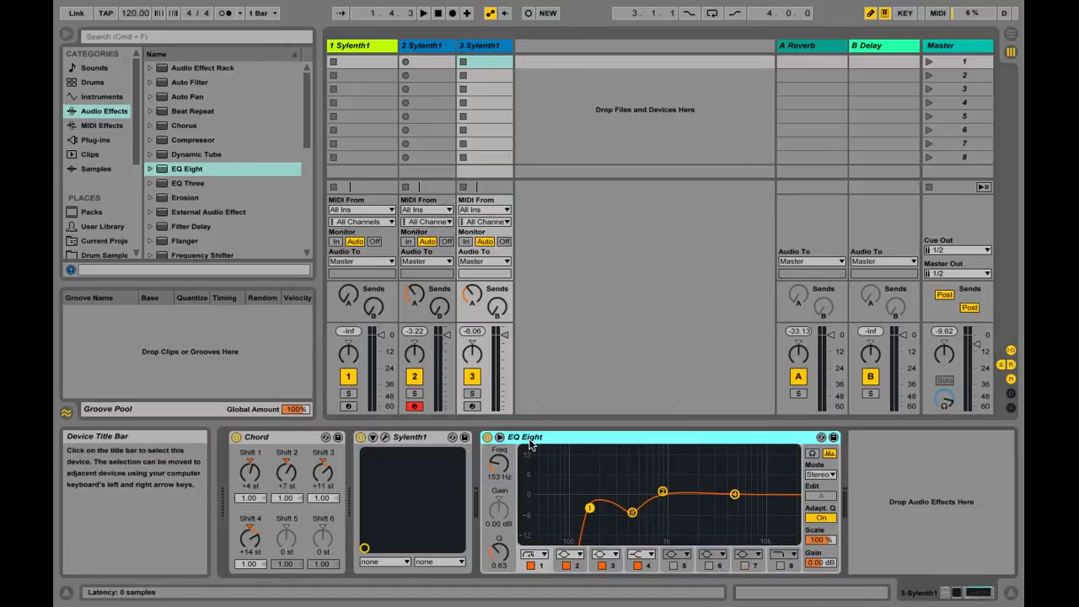
left_click(471, 406)
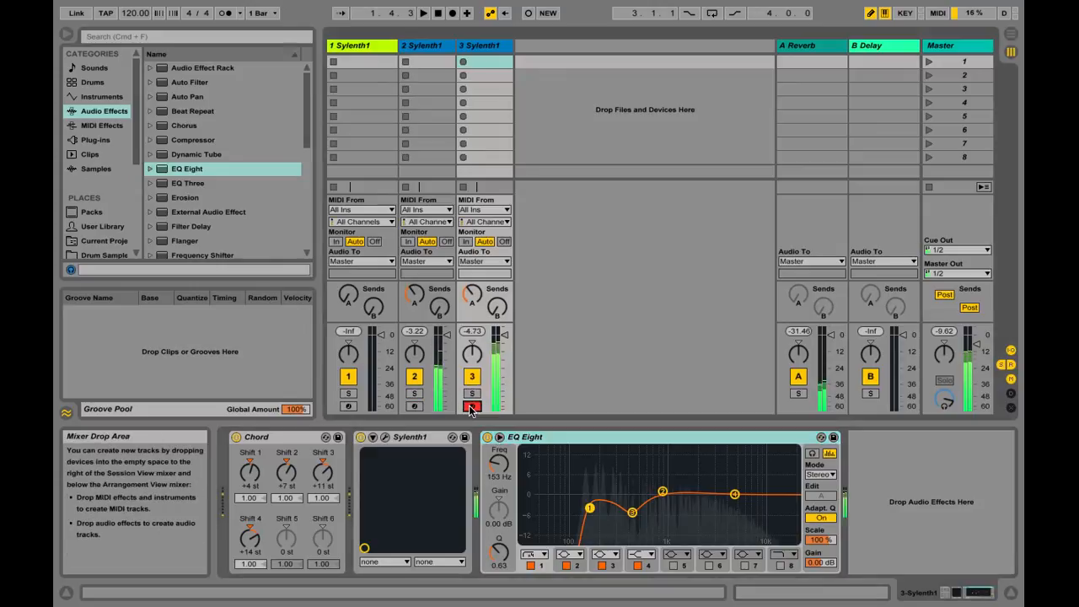